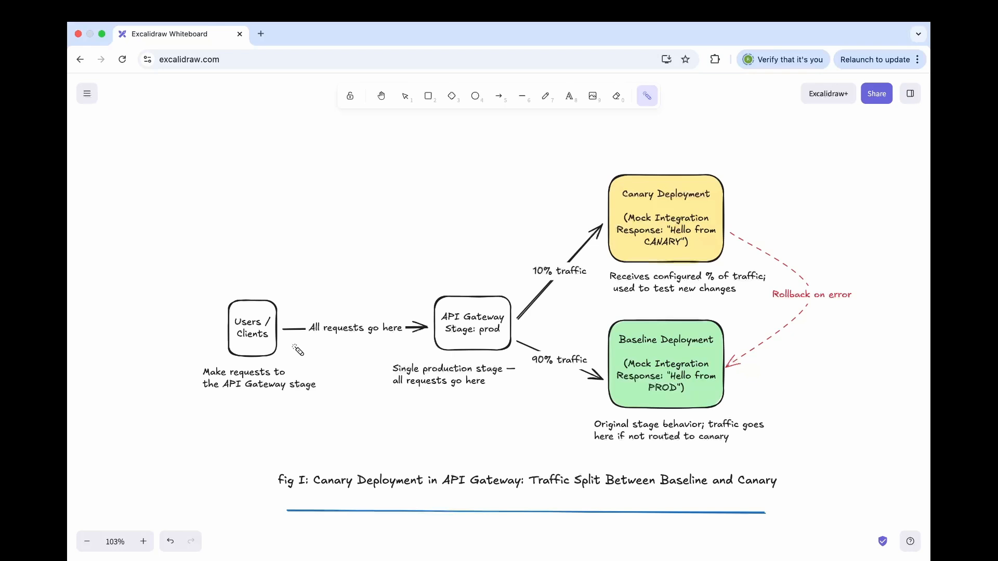
Point out the Users / Clients box, the API Gateway prod stage and its single production stage note with the laser pointer
drag(246, 347, 292, 318)
drag(447, 343, 522, 307)
drag(253, 356, 307, 299)
drag(388, 375, 507, 376)
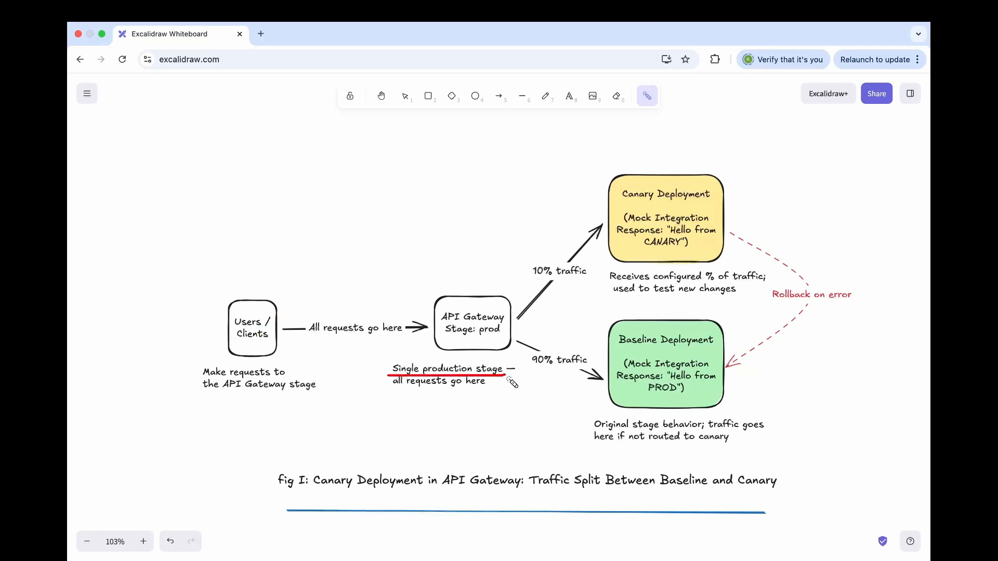
drag(479, 338, 517, 341)
drag(469, 338, 505, 341)
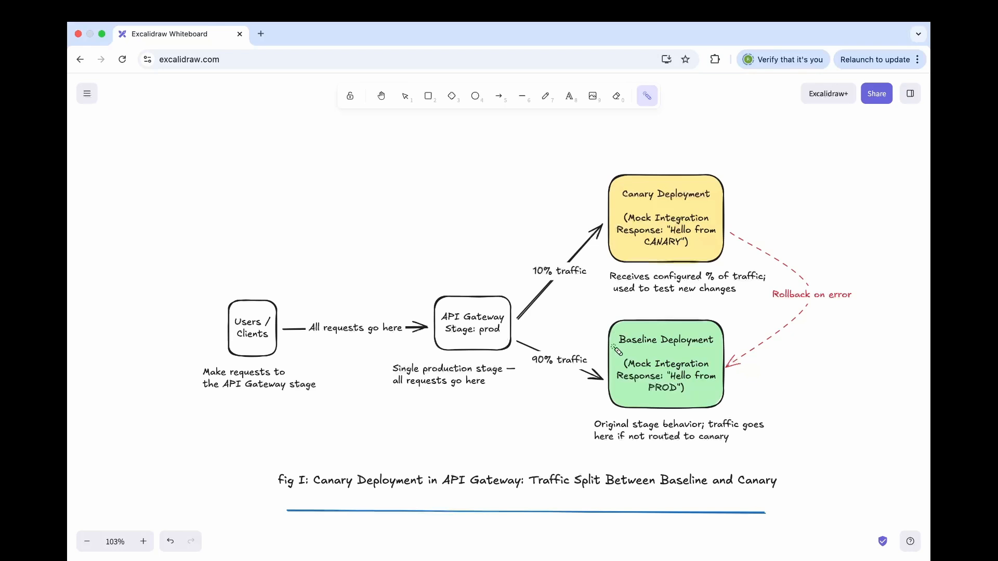
Underline the Baseline Deployment and Canary Deployment headings and the 10% traffic label in fig I with the laser pointer
drag(616, 358, 751, 353)
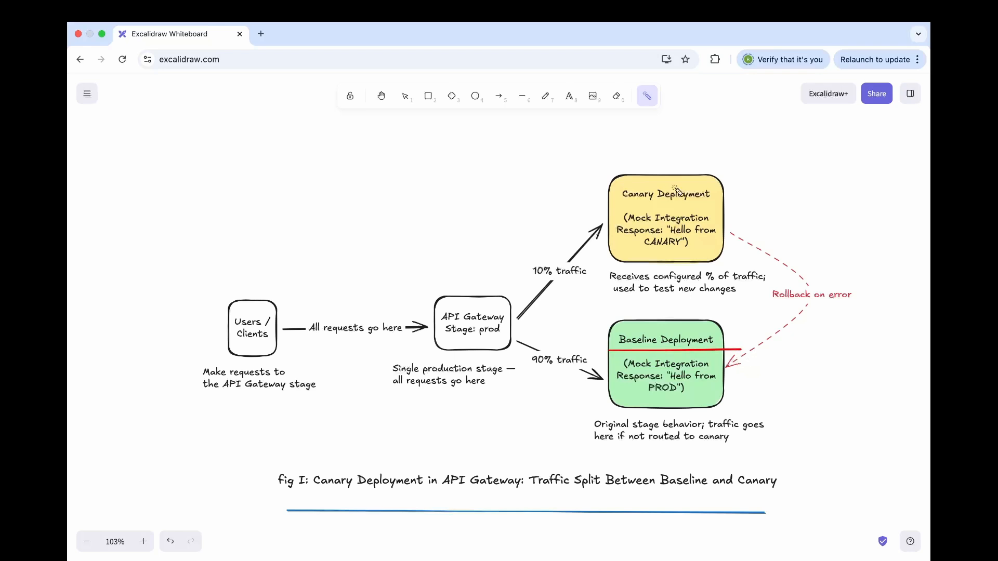
drag(612, 208, 767, 202)
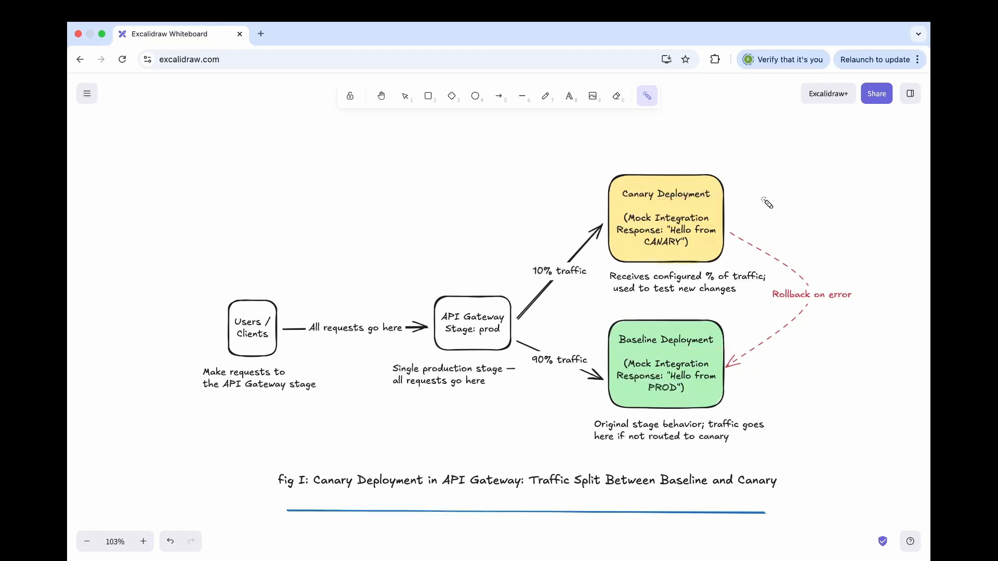
drag(632, 355, 740, 348)
drag(618, 211, 769, 211)
drag(528, 278, 593, 279)
drag(528, 275, 590, 278)
drag(620, 203, 730, 207)
Trace the rollback path from canary to baseline in fig I and underline both boxes' mock integration responses with the laser pointer
drag(770, 303, 855, 302)
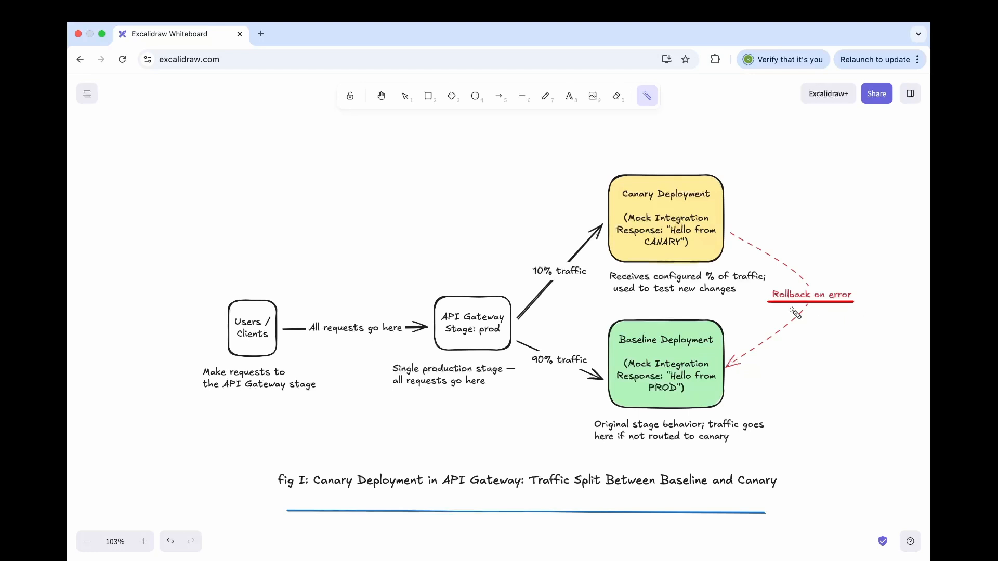
drag(749, 256, 743, 401)
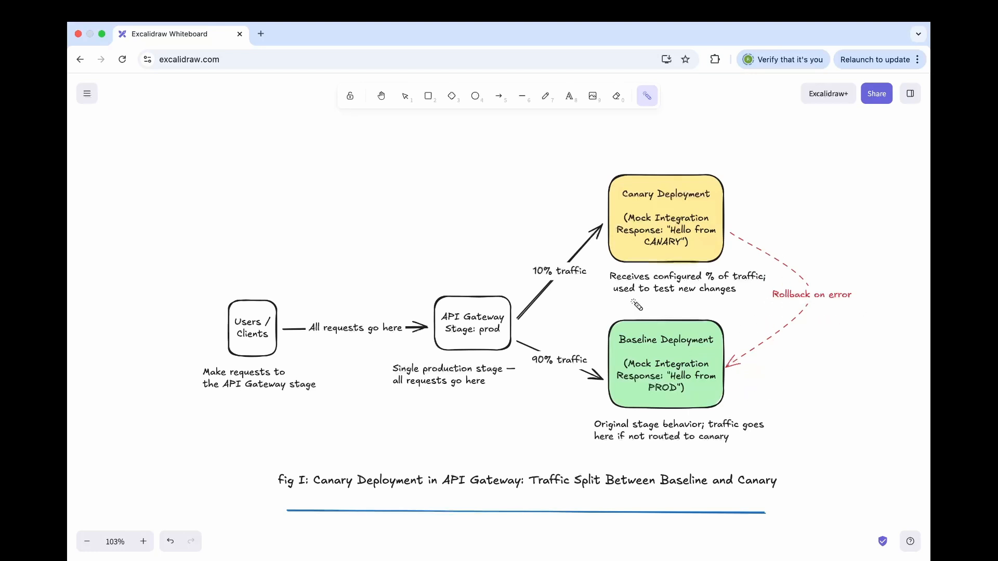
drag(633, 227, 720, 230)
drag(624, 368, 713, 370)
drag(281, 502, 343, 479)
Highlight the Promote Canary button and the updated baseline deployment with its mock response in fig II with the laser pointer
scroll(343, 479, down, 5)
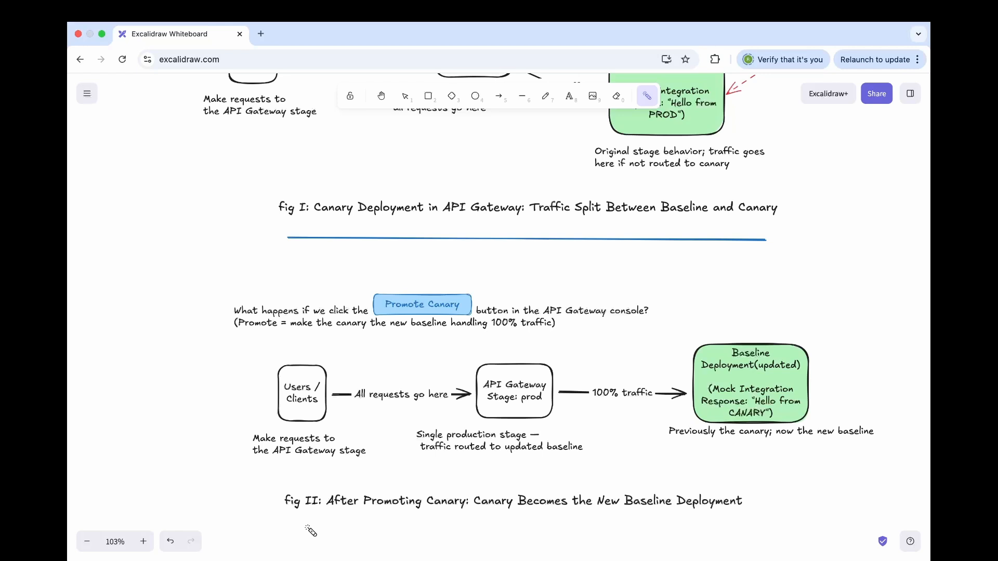
drag(387, 313, 462, 314)
mouse_move(733, 359)
mouse_down()
mouse_move(770, 358)
mouse_move(798, 375)
mouse_up()
drag(755, 404, 799, 405)
drag(722, 371, 788, 370)
drag(708, 405, 733, 407)
Compare the baseline response in fig I with fig II, marking the 100% traffic arrow and updated baseline with the laser pointer
scroll(766, 412, up, 1)
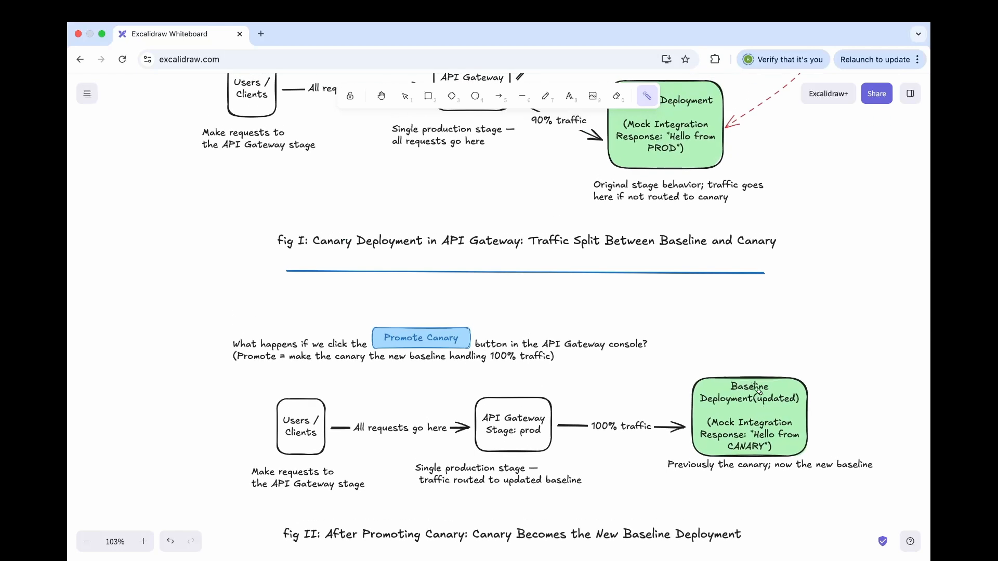
drag(669, 145, 710, 148)
scroll(712, 152, up, 4)
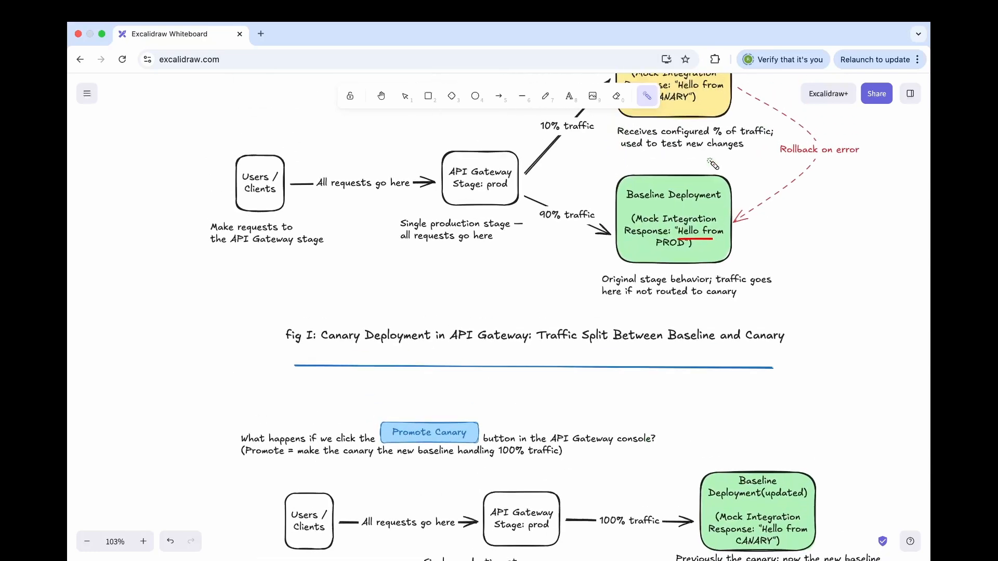
scroll(689, 149, down, 8)
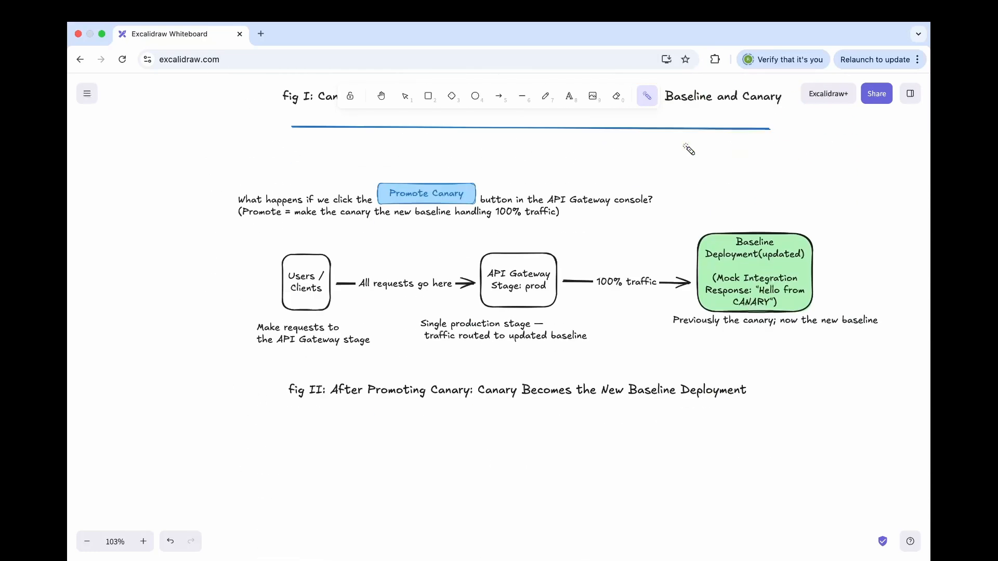
scroll(687, 343, up, 4)
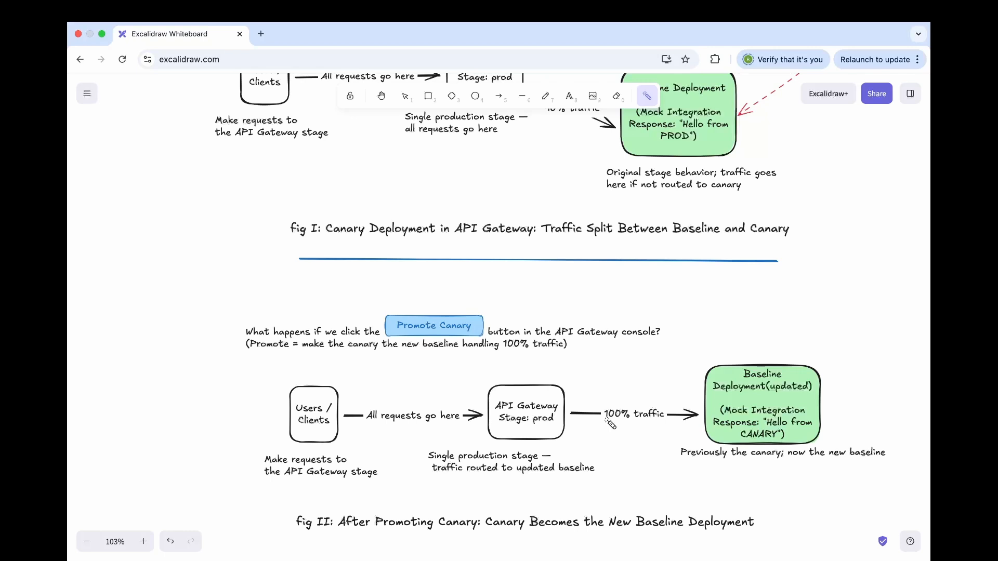
drag(576, 427, 681, 434)
drag(771, 395, 806, 397)
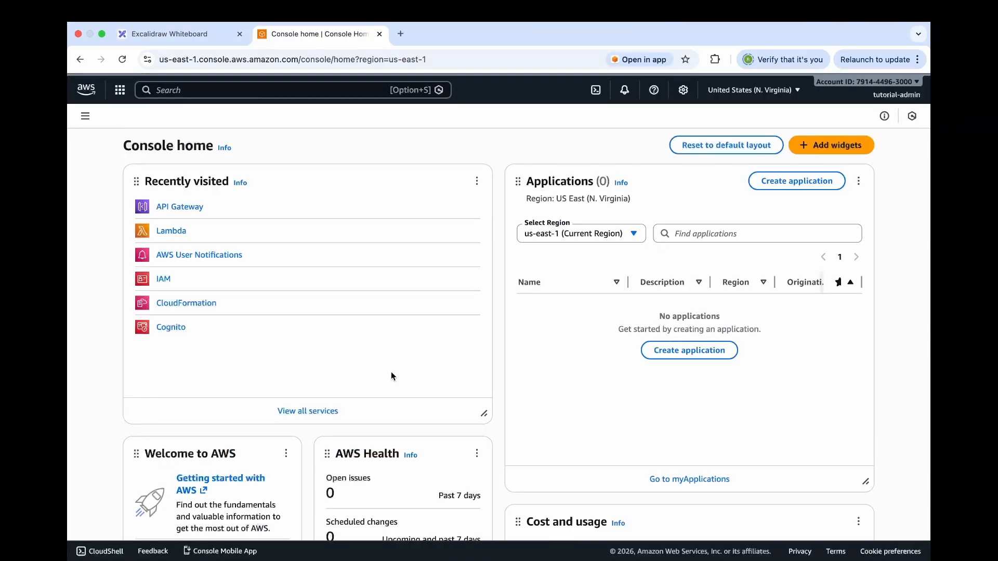
Search the AWS console for the API Gateway service and open it
click(299, 91)
text(ap)
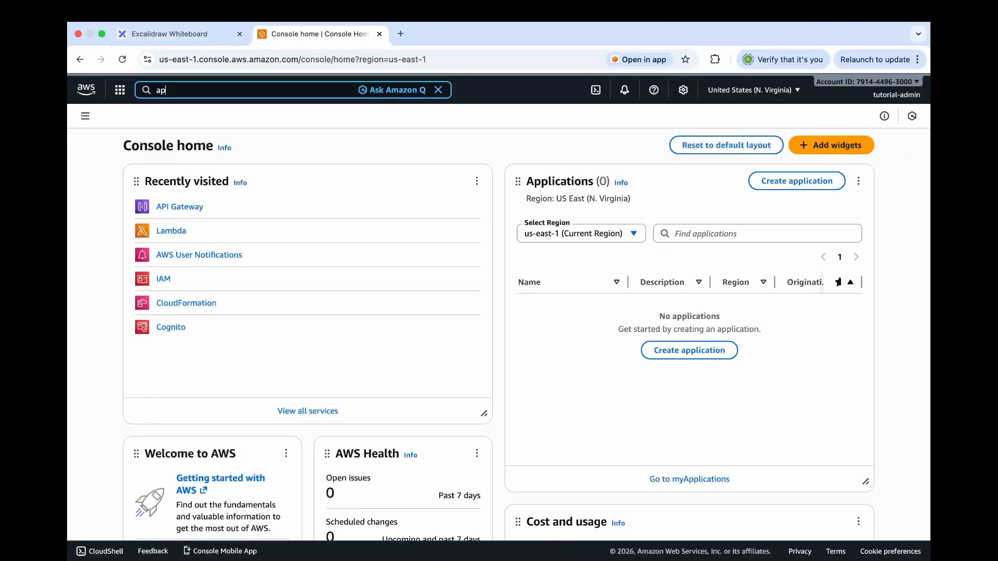
text(ig)
click(362, 160)
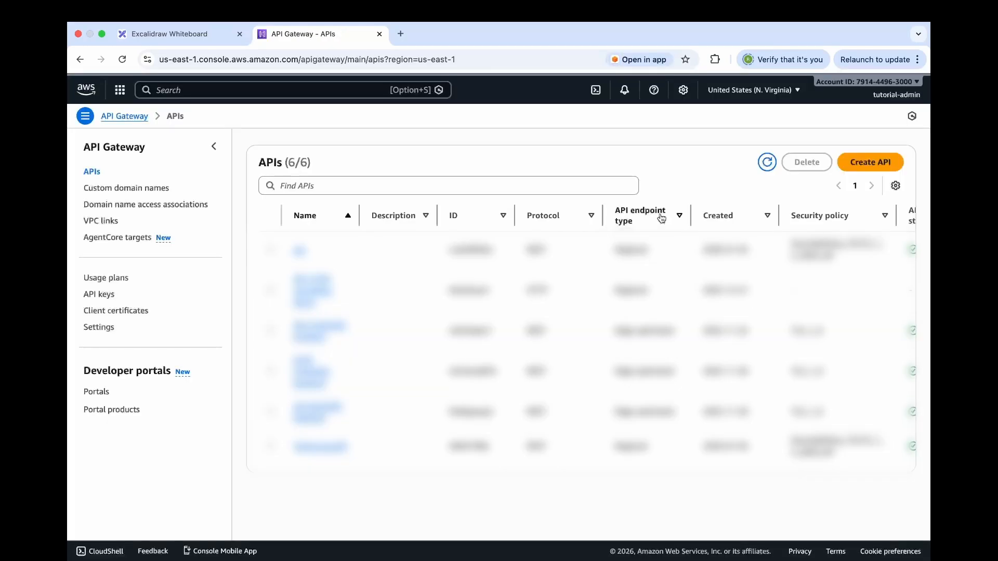
Start creating a new API and choose to build a public REST API
click(864, 165)
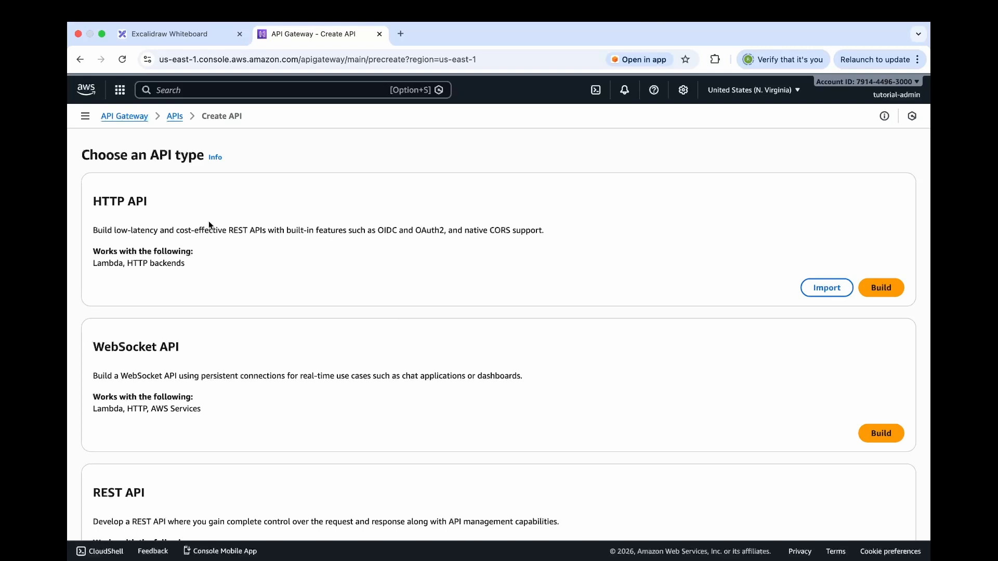
scroll(209, 225, down, 5)
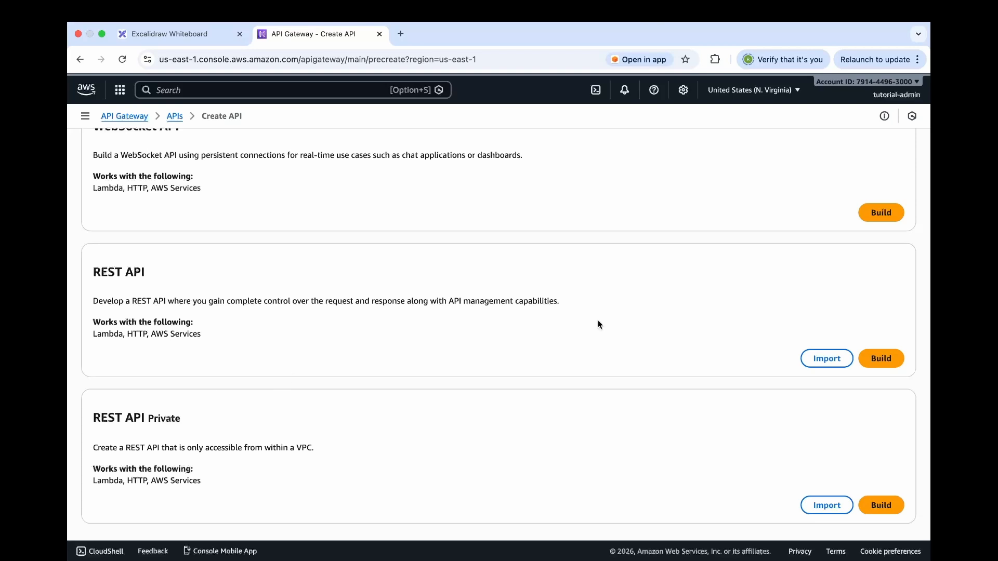
click(880, 360)
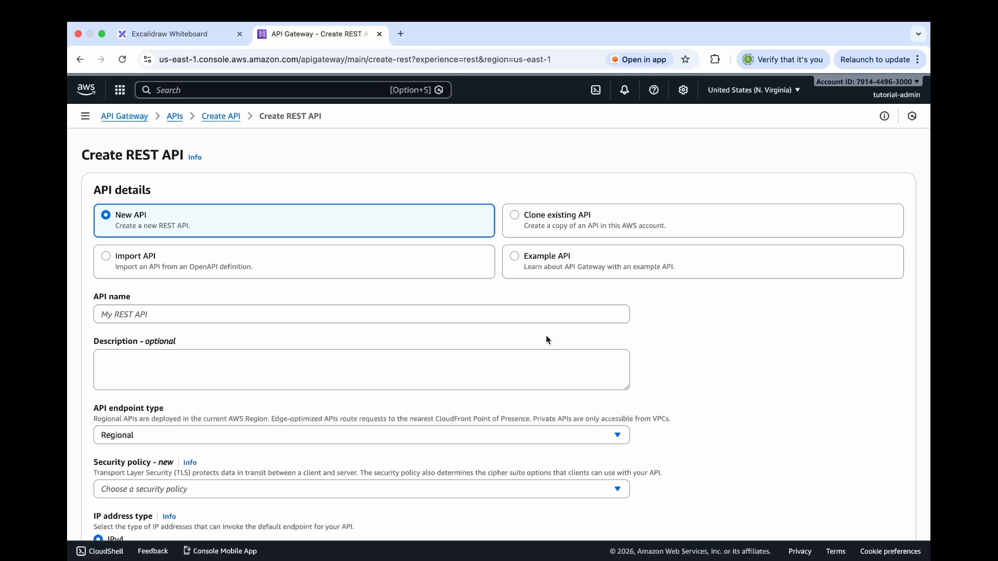
Name the new REST API canary-demo-api
scroll(546, 340, down, 1)
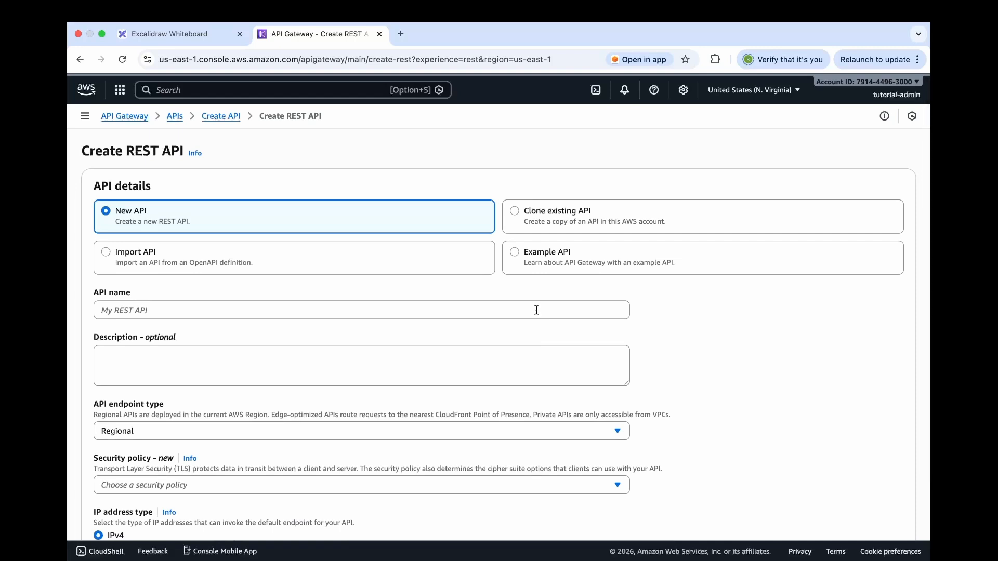
click(536, 310)
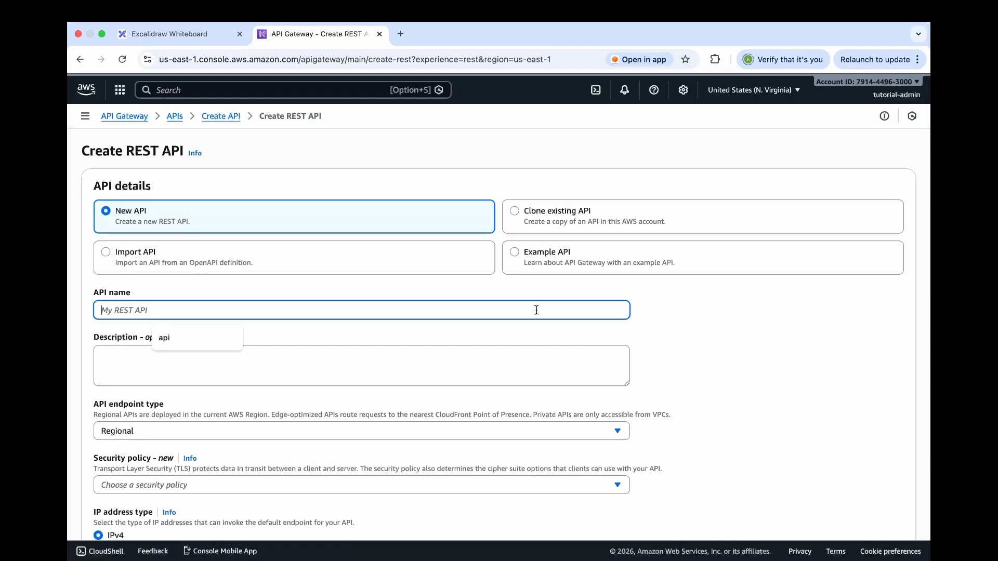
text(canary)
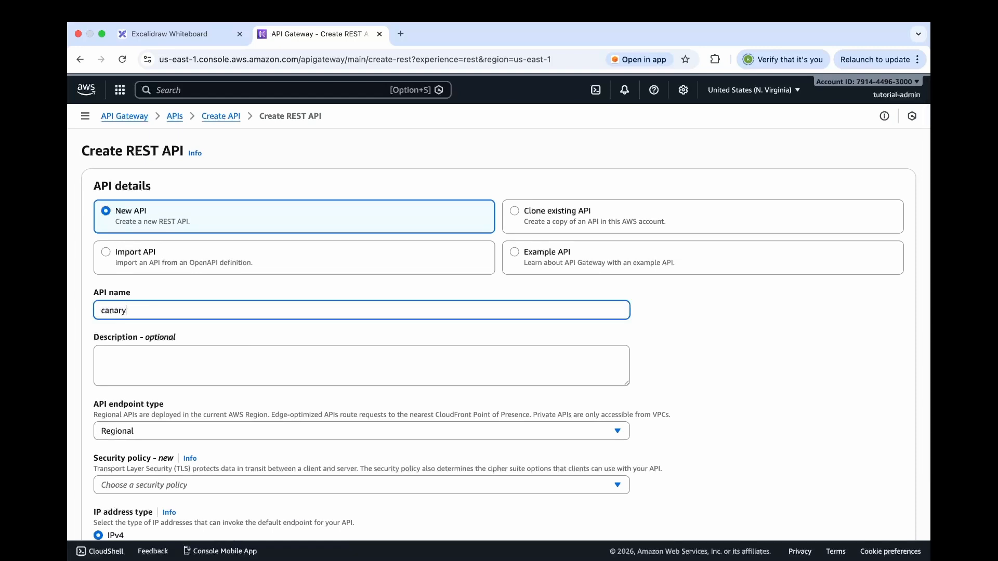
text(-demo-api)
scroll(527, 322, down, 3)
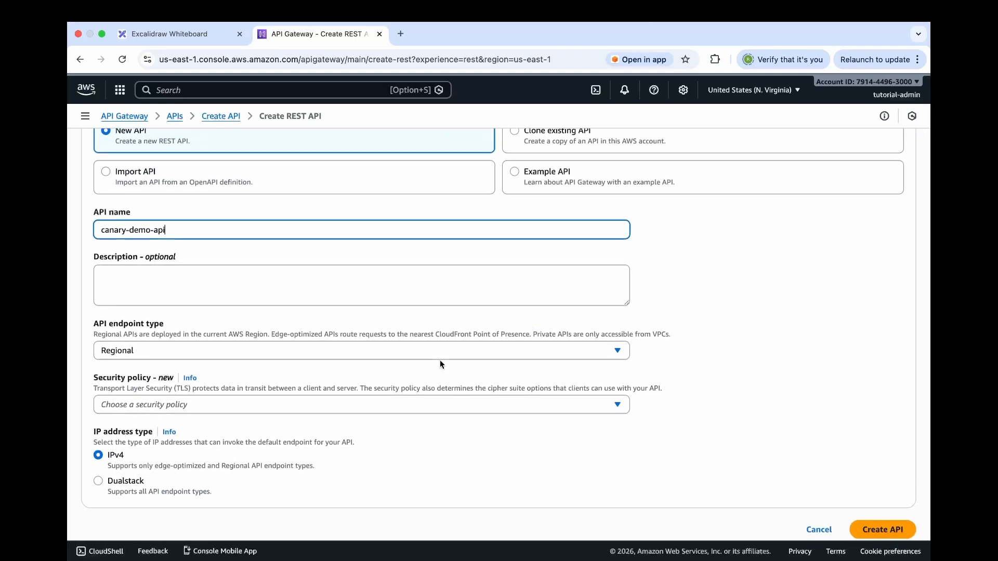
Set the security policy to SecurityPolicy_TLS13_1_3_2025_09 (recommended) and create the API
click(381, 409)
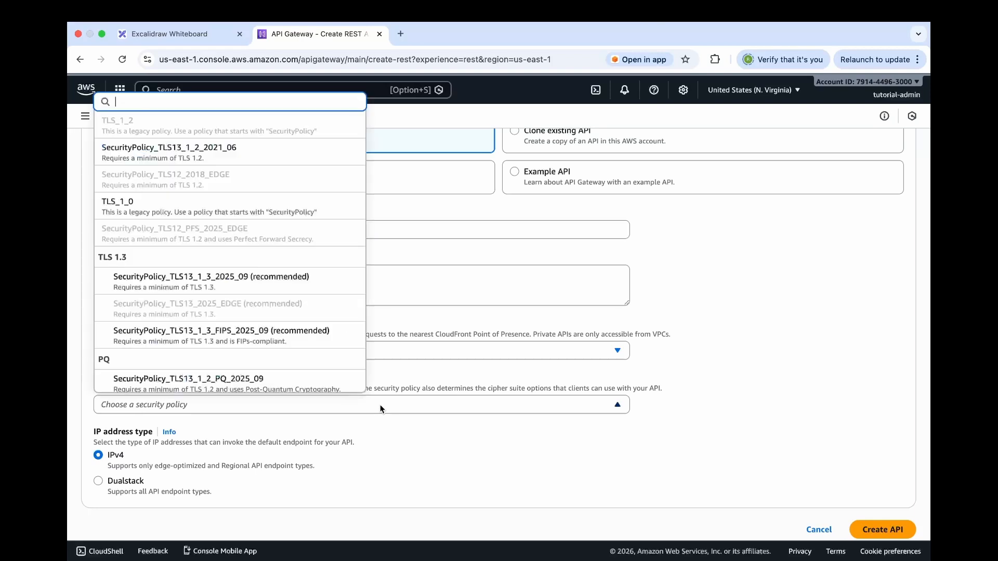
click(281, 284)
scroll(328, 399, down, 3)
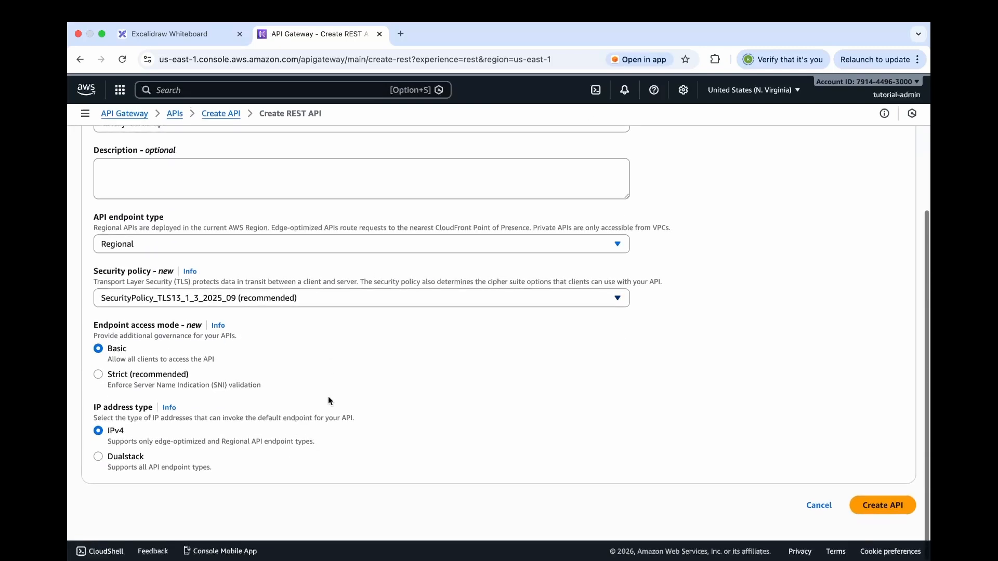
click(873, 512)
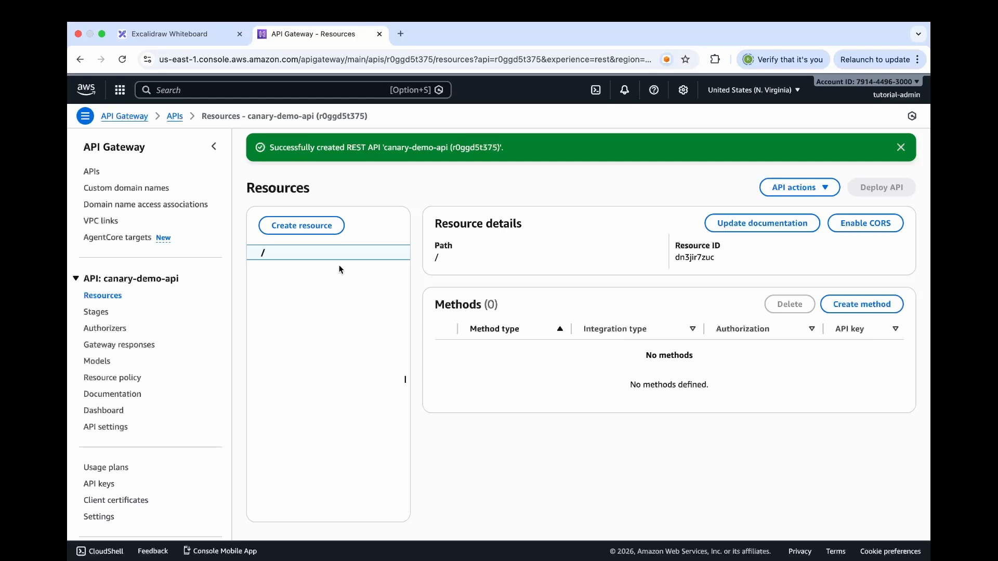
Create a resource named hello under the root path of the API
click(322, 234)
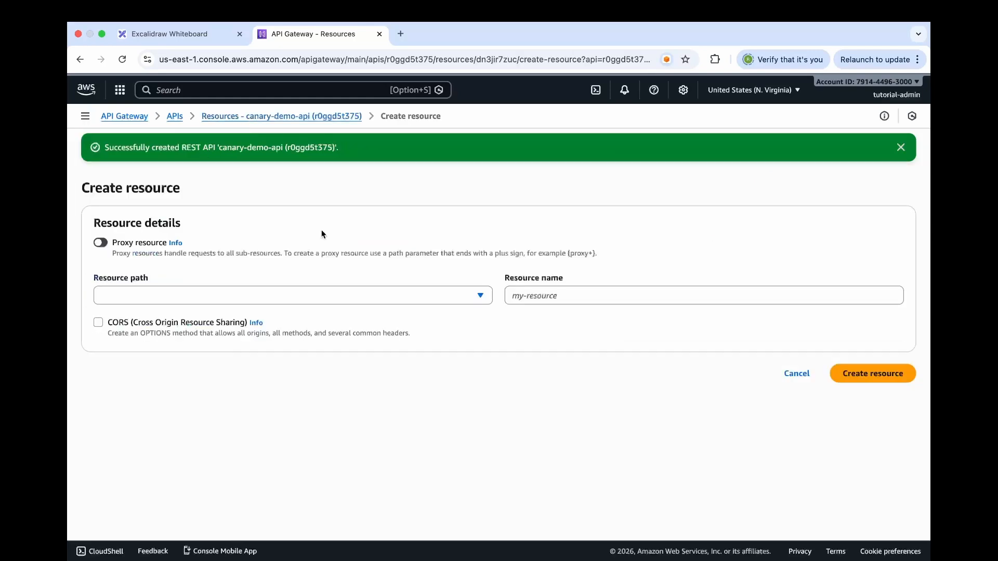
click(551, 300)
text(hello)
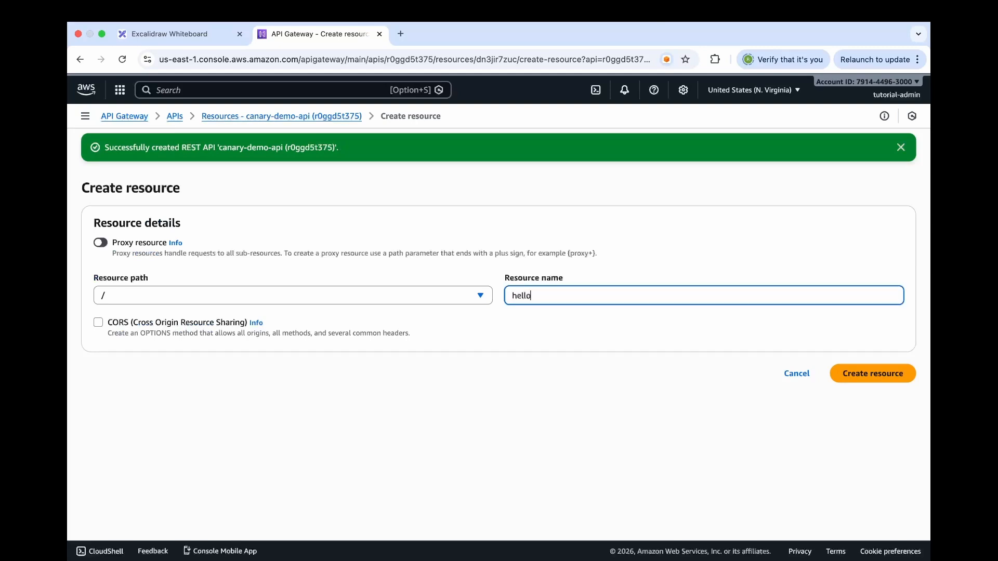
click(857, 382)
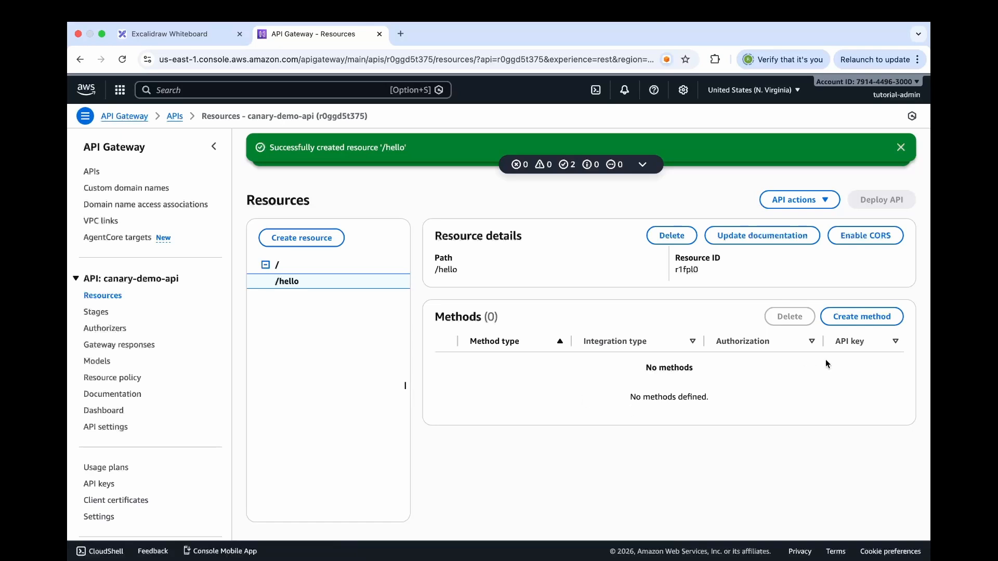
Create a GET method with Mock integration on the /hello resource
click(851, 319)
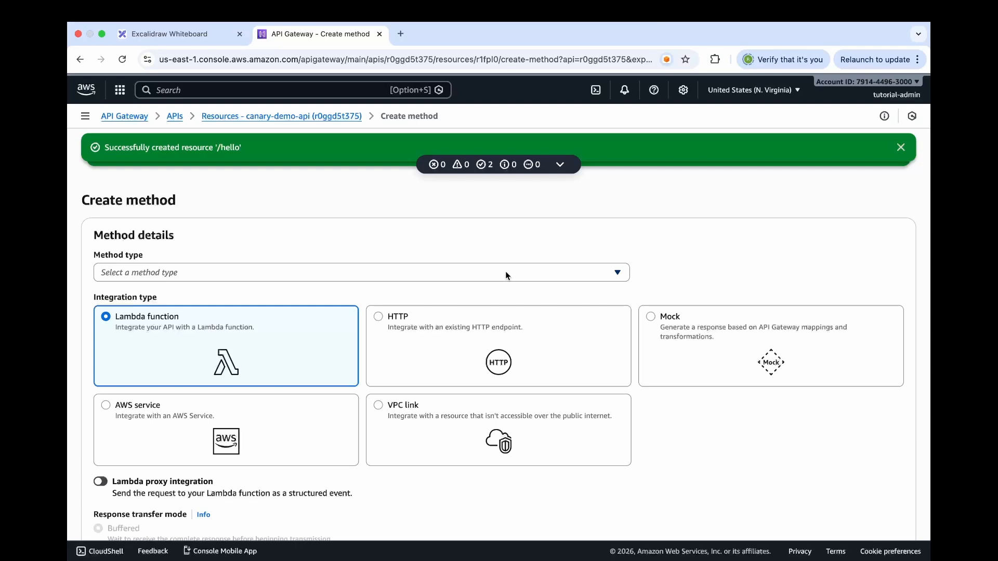
click(508, 275)
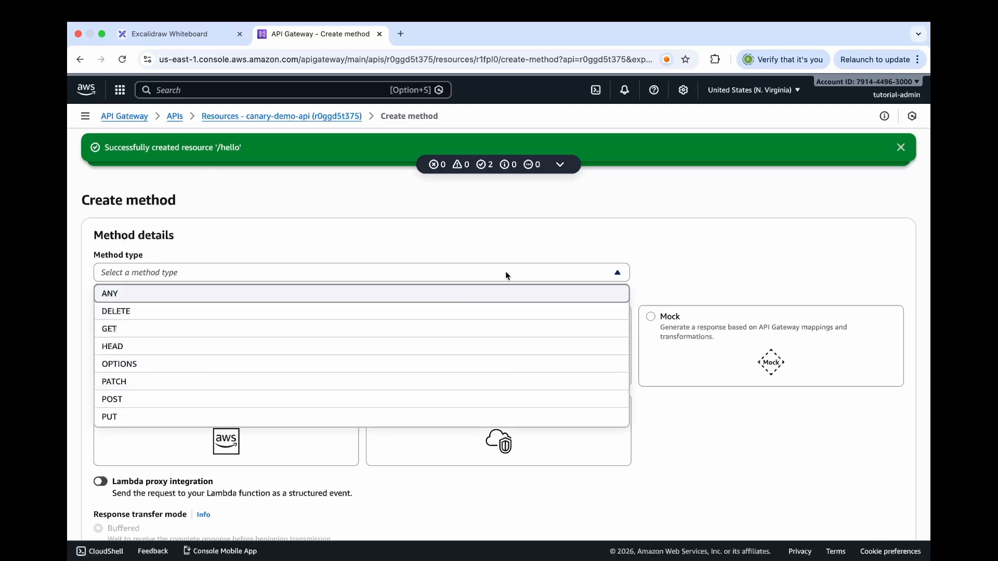
click(439, 330)
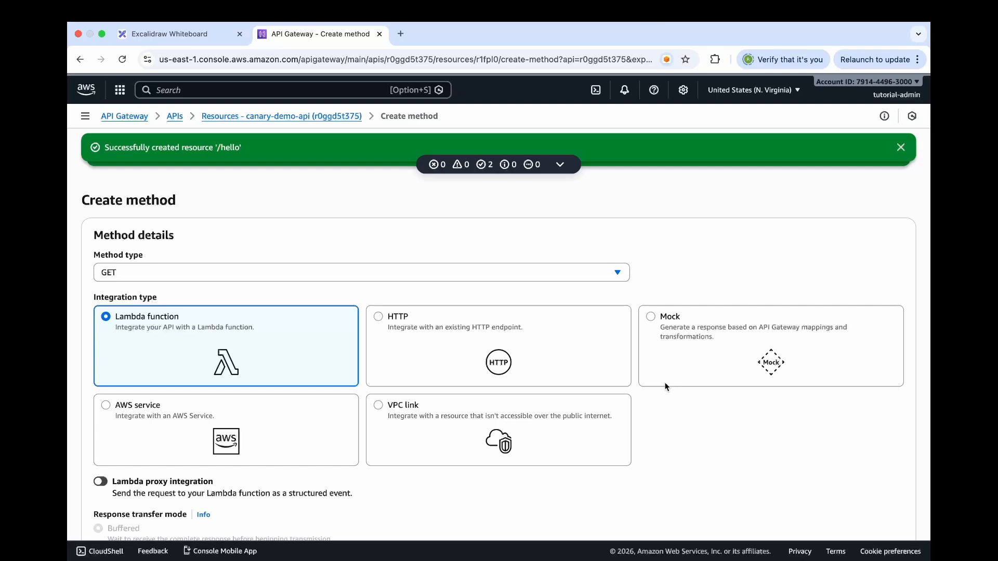
click(688, 356)
scroll(687, 355, down, 2)
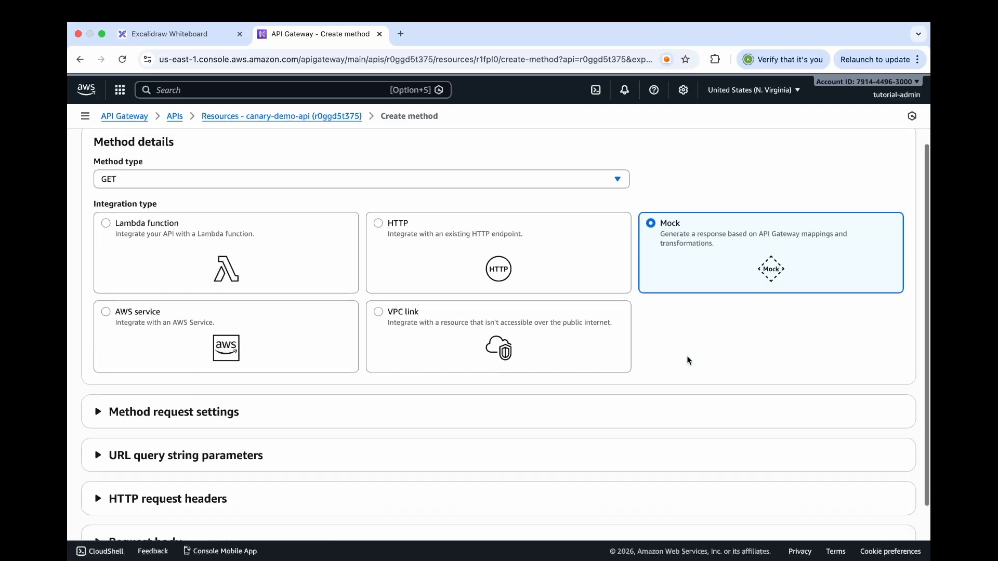
scroll(687, 355, down, 2)
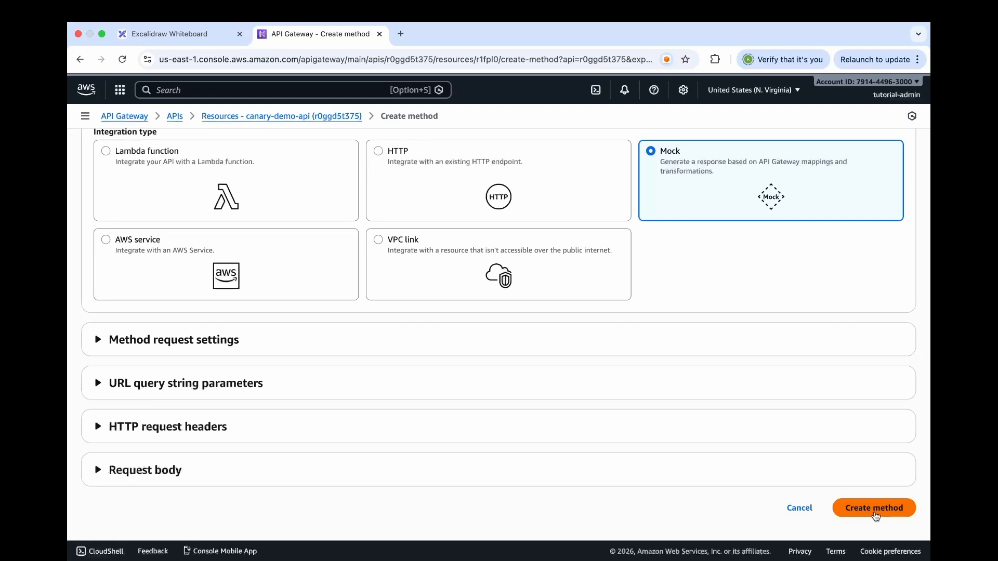
click(874, 509)
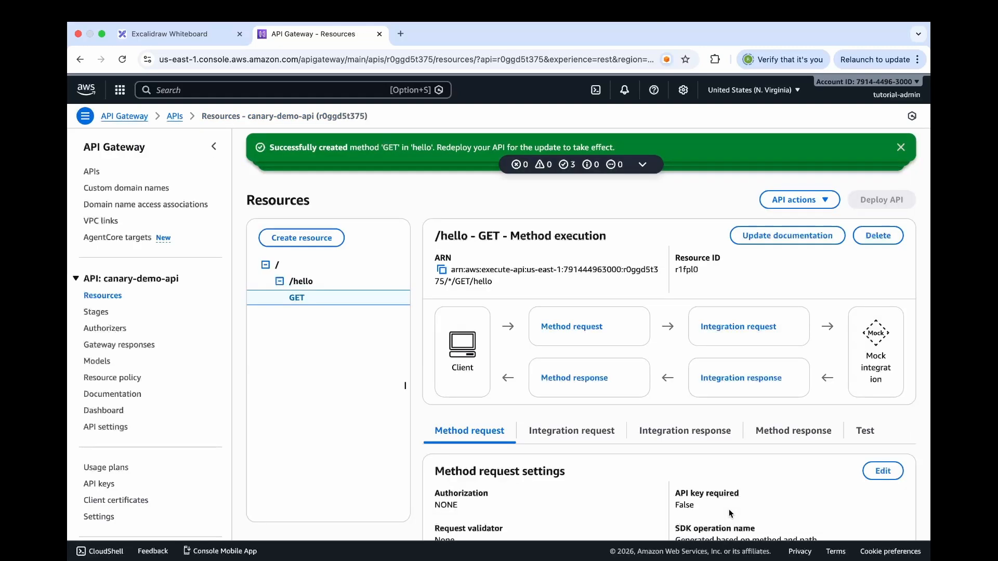
Review the /hello resource details and the method execution of its GET method
click(307, 283)
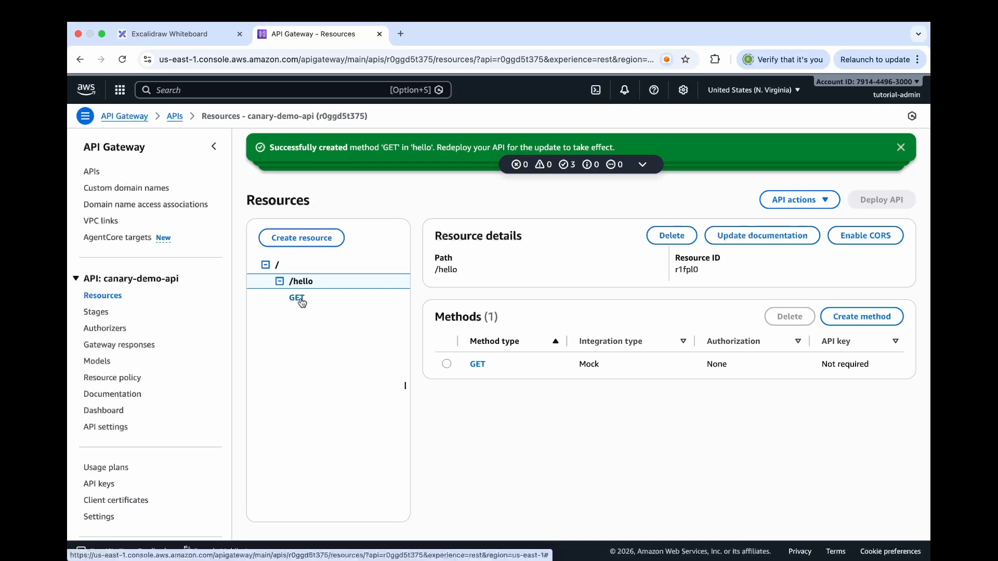
click(296, 298)
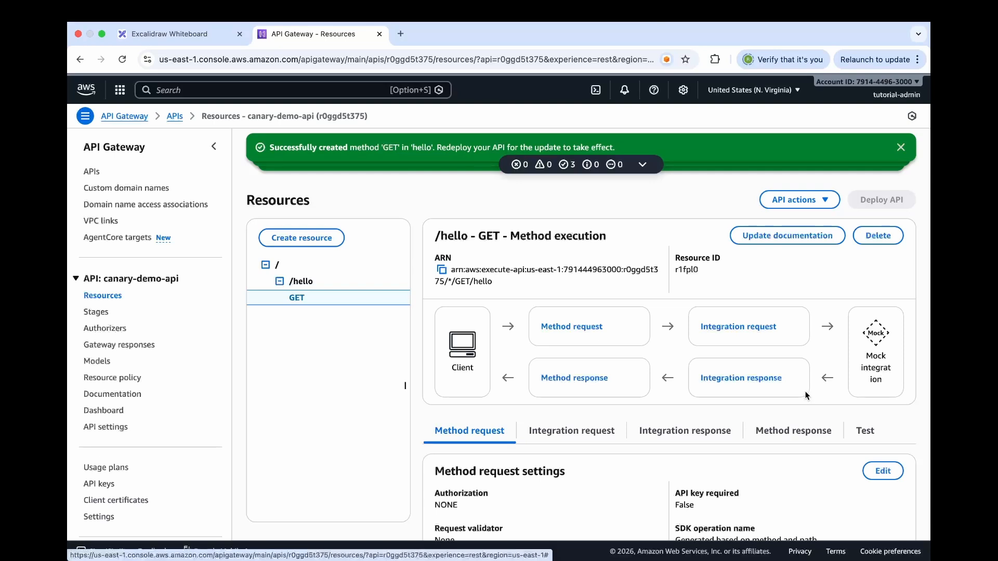
Open the default integration response of the /hello GET method for editing and expand its mapping templates
scroll(806, 395, down, 1)
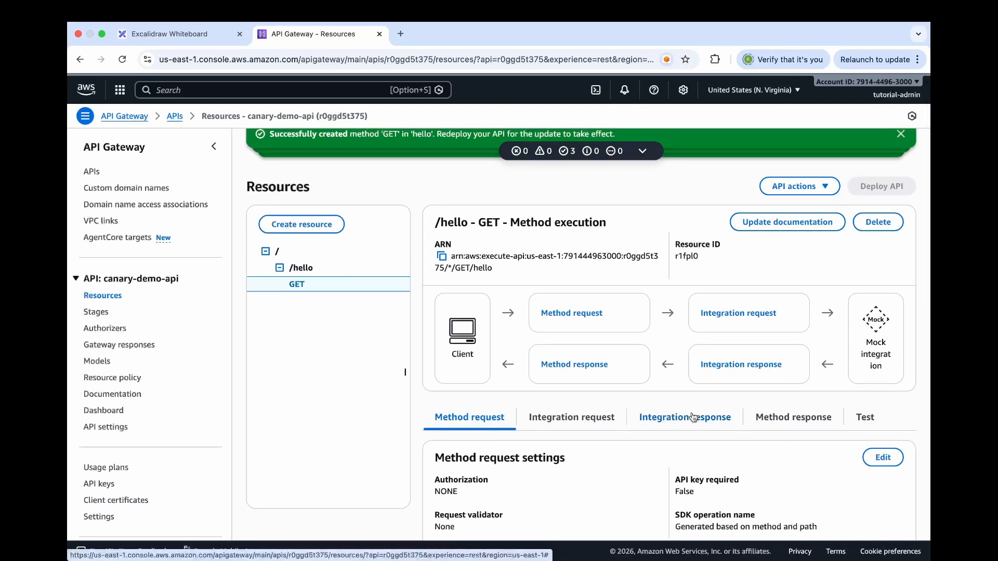
click(675, 420)
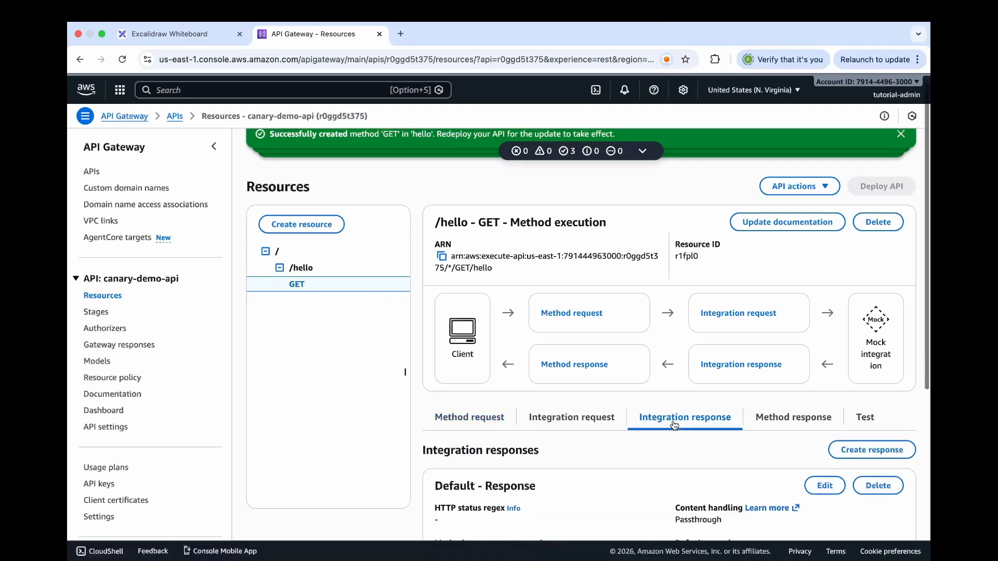
scroll(675, 425, down, 5)
scroll(674, 425, up, 1)
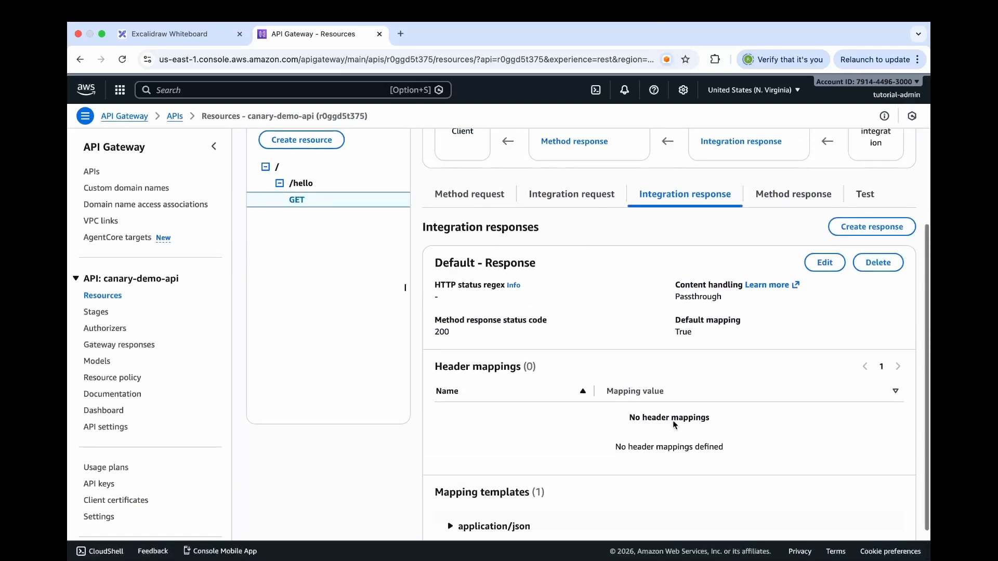
click(824, 263)
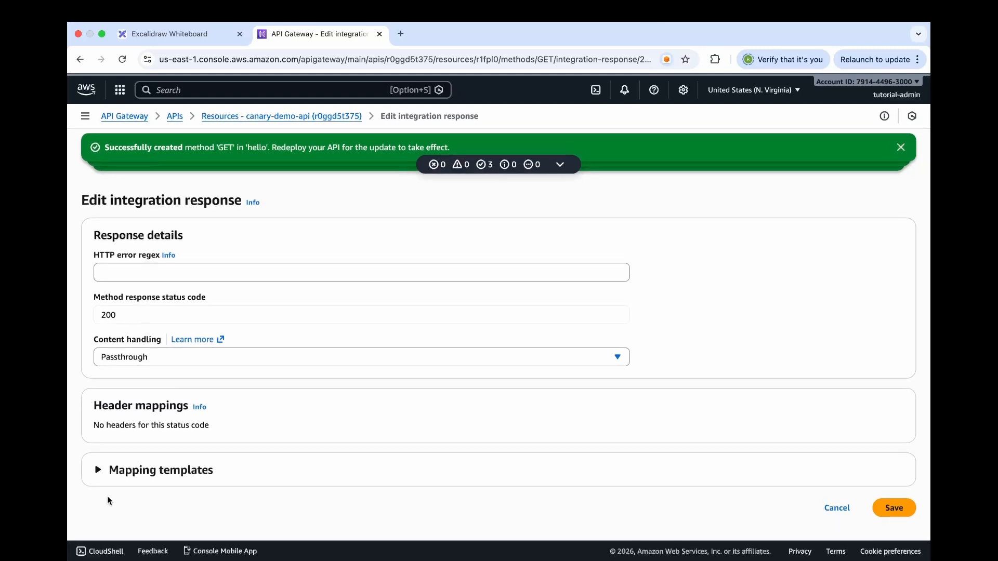
click(98, 470)
scroll(99, 476, down, 3)
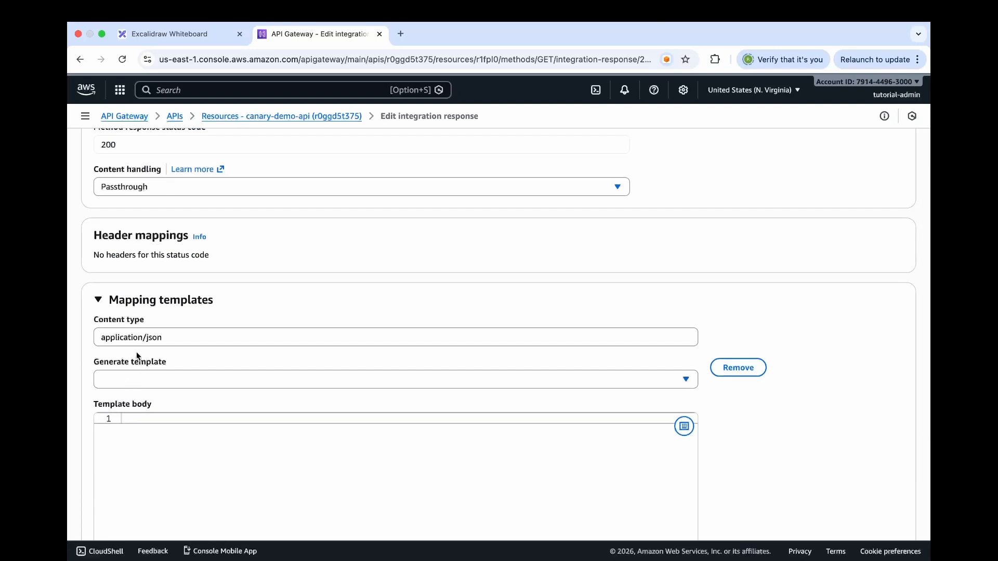
Fill the application/json template body with "Hello from PROD" on its own line between curly braces
click(150, 437)
scroll(149, 438, down, 1)
text({)
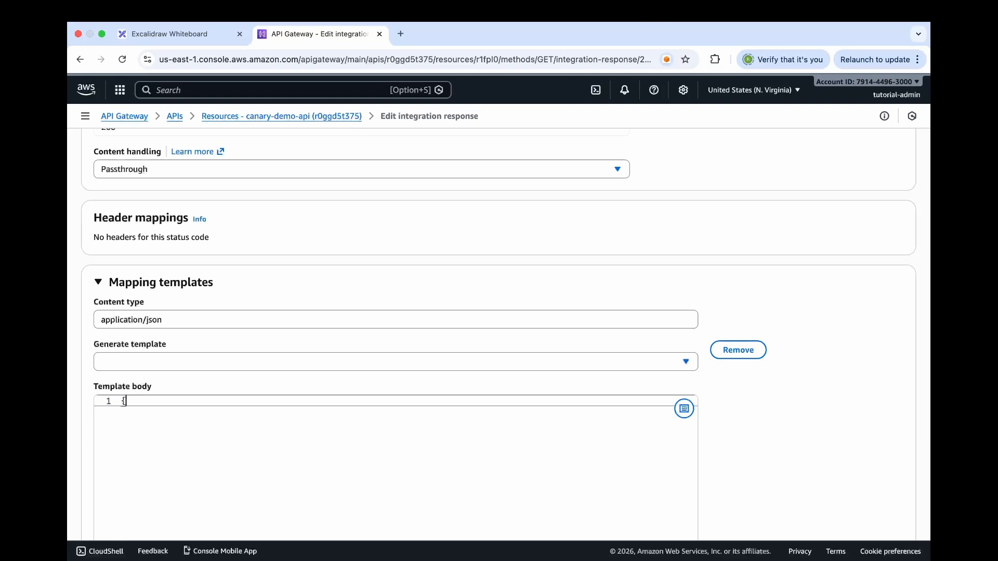
key(Return)
key(Return)
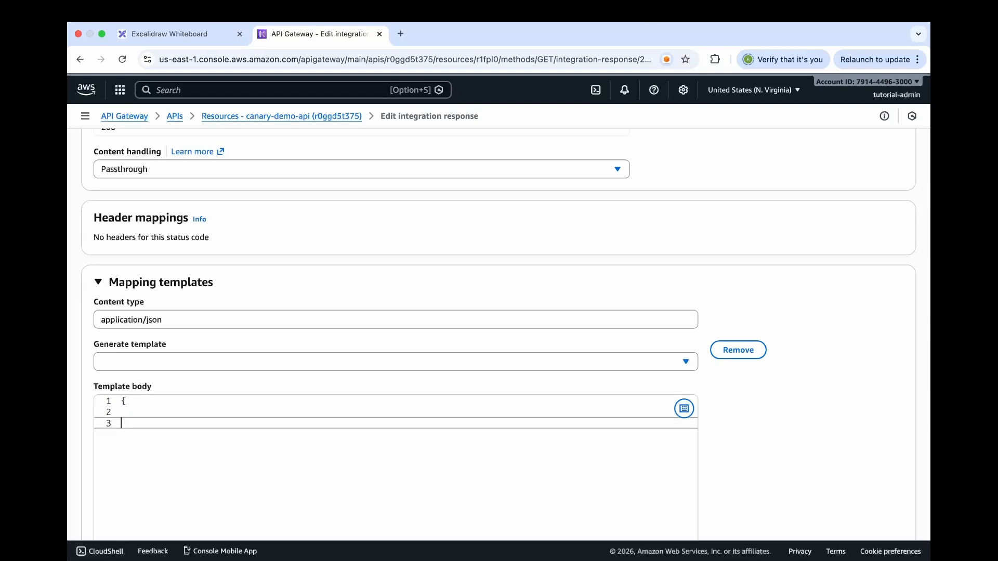
text(})
click(131, 411)
text(")
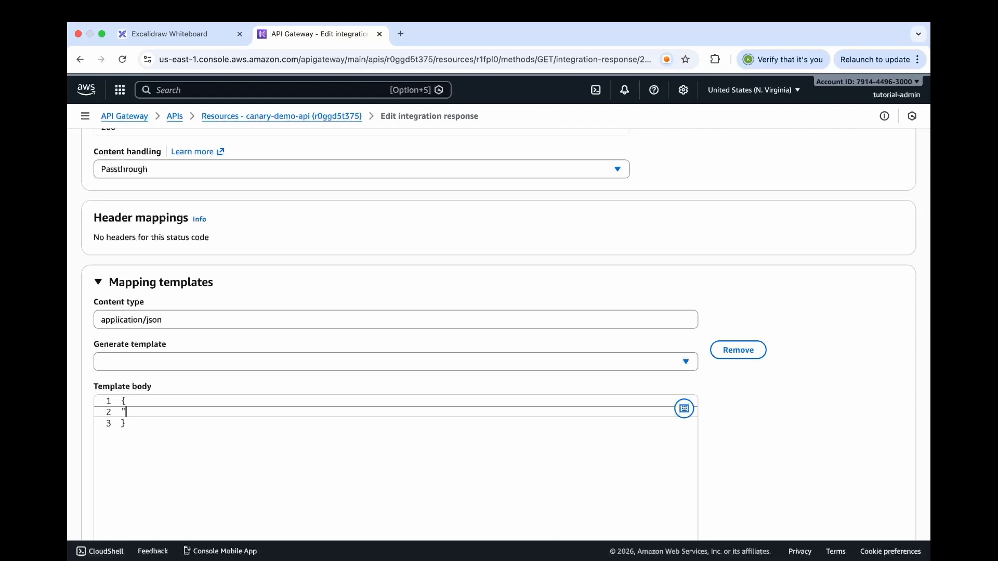
text(Hello from PROD")
Switch to the Excalidraw diagram, point out the baseline deployment's mock response text, and return to the integration response
click(183, 35)
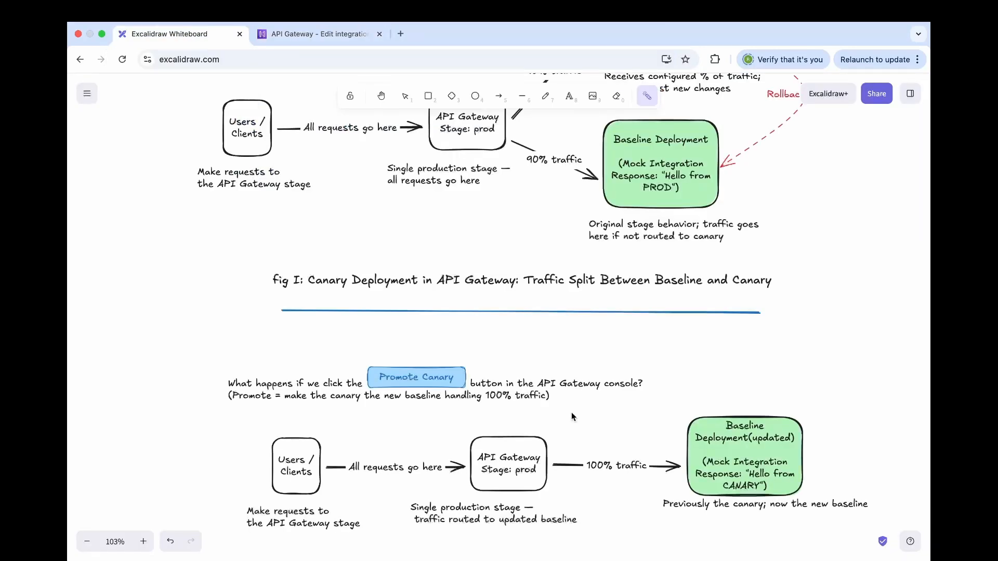
scroll(691, 348, up, 5)
drag(640, 343, 702, 344)
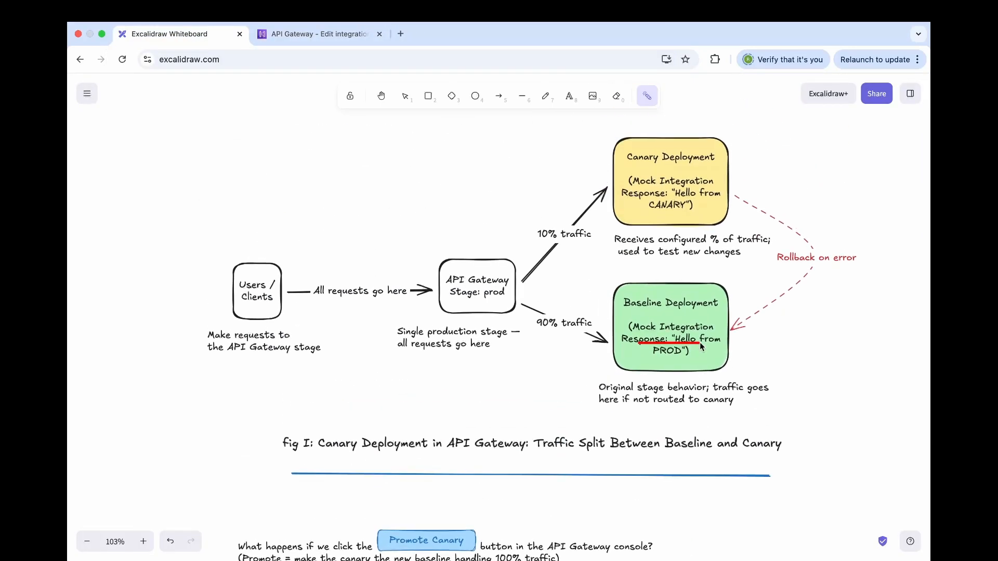
click(337, 33)
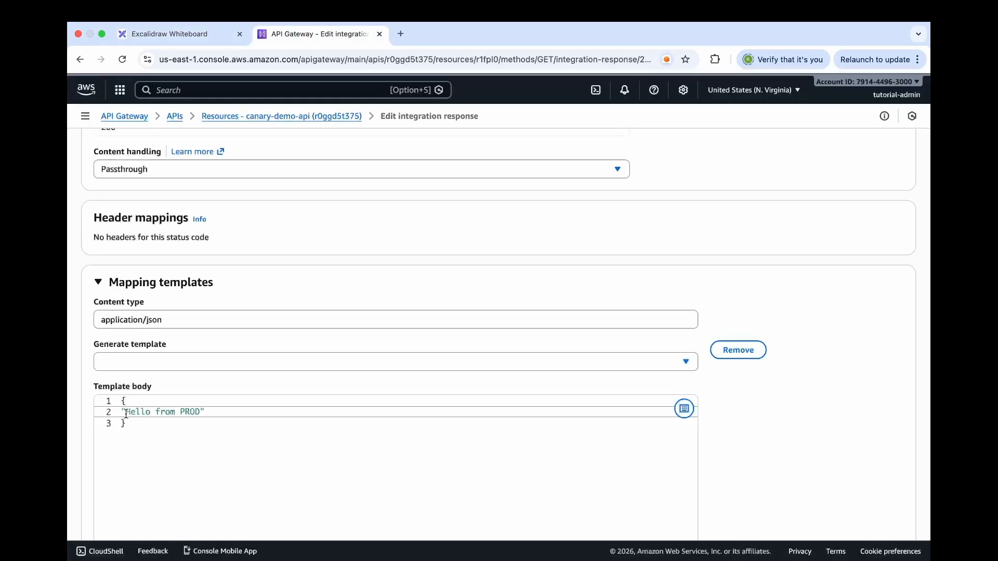
Save the edited integration response of the GET method
scroll(297, 485, down, 5)
scroll(679, 511, down, 3)
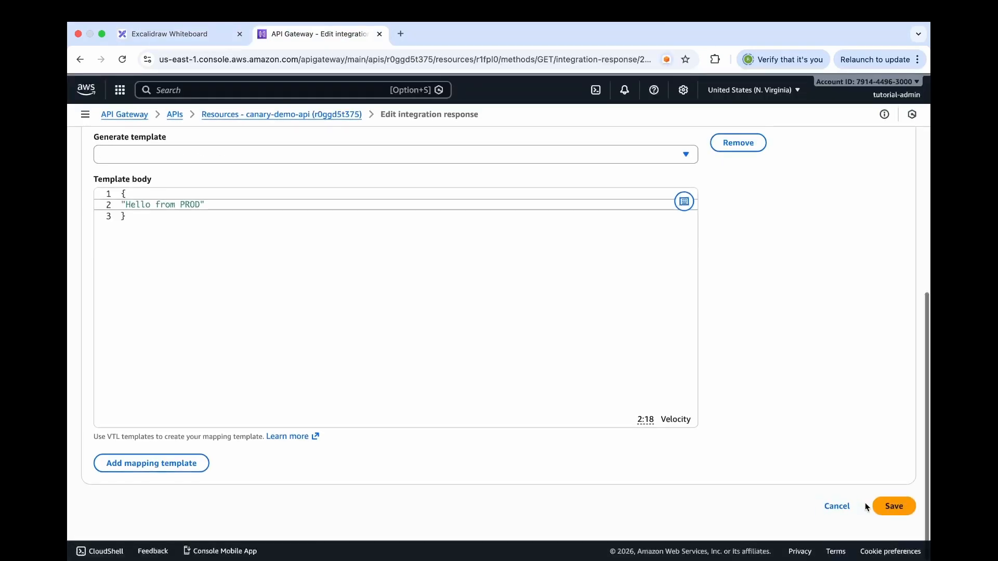
click(894, 511)
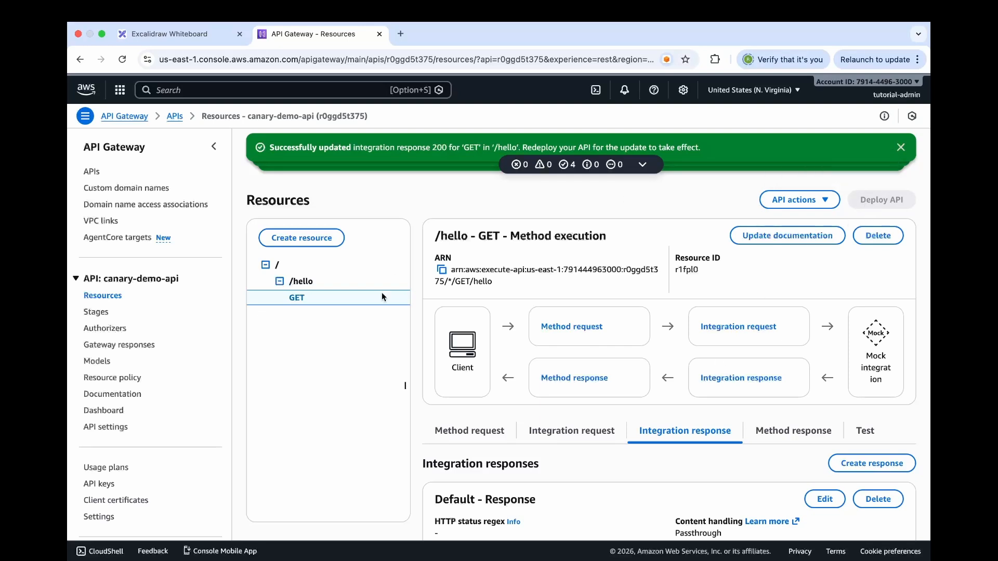
Start a deployment of canary-demo-api to a new stage named prod
click(188, 207)
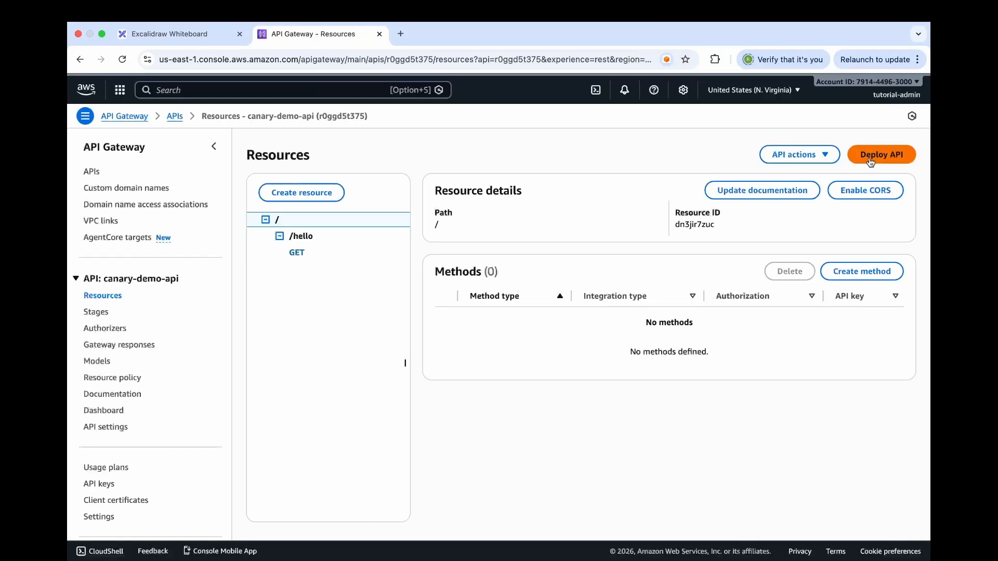
click(871, 161)
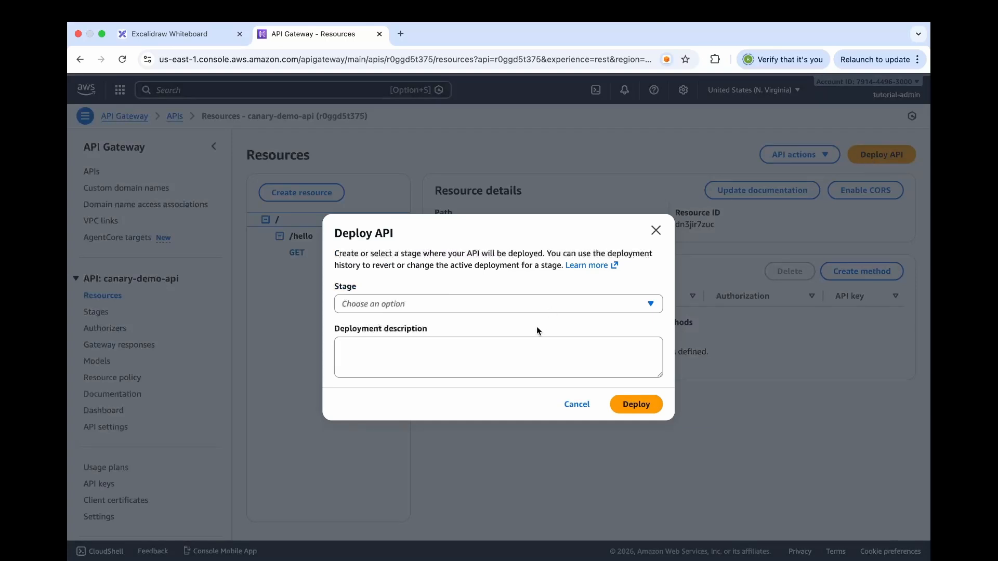
click(514, 305)
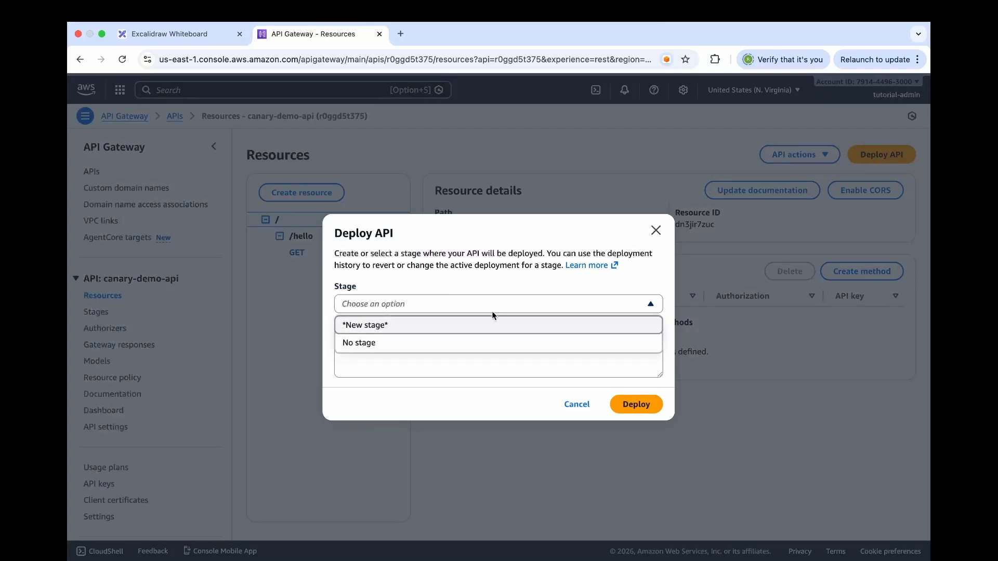
click(437, 330)
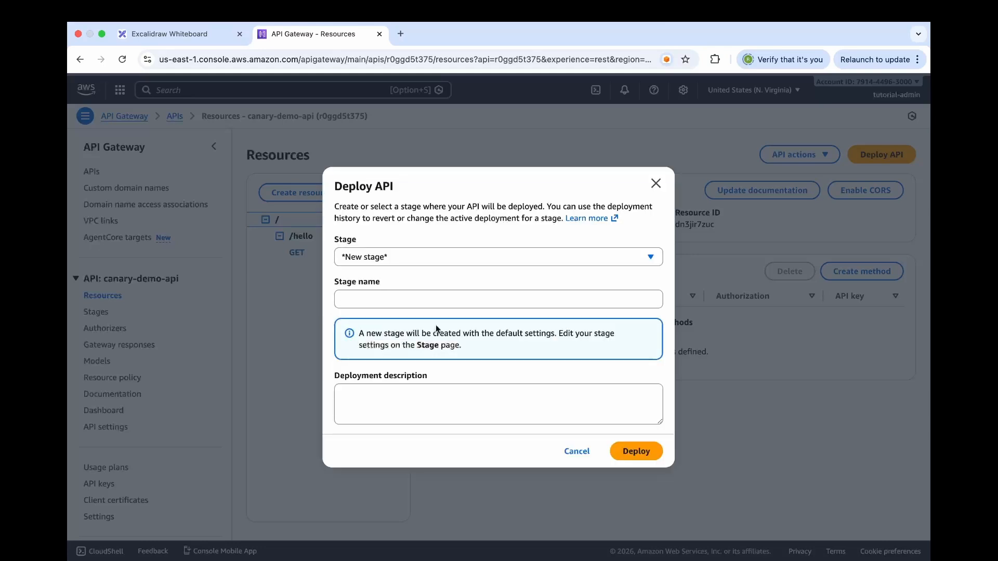
click(417, 299)
text(prod)
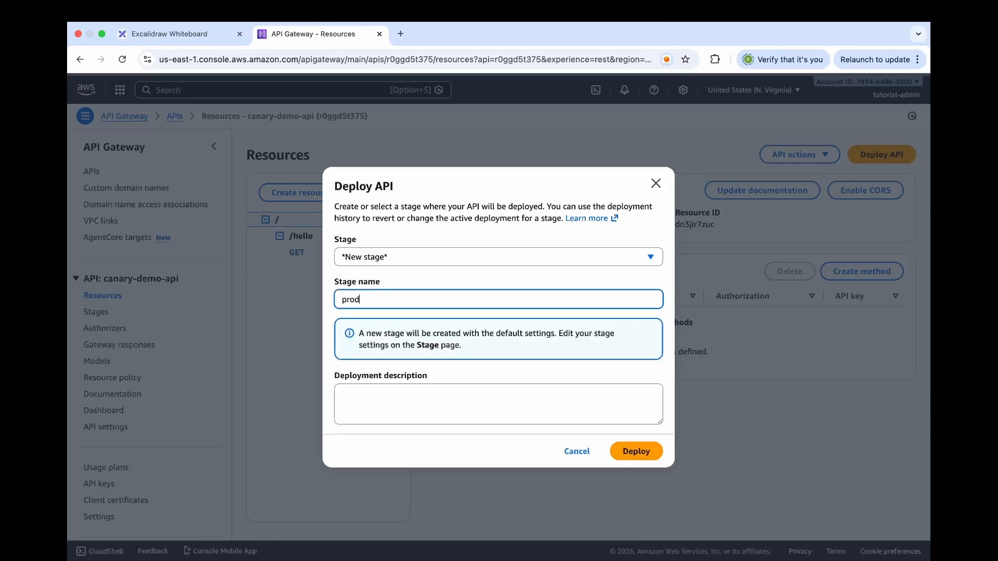
Point out the prod stage name in the Excalidraw diagram, then return to API Gateway and deploy the API to prod
click(173, 34)
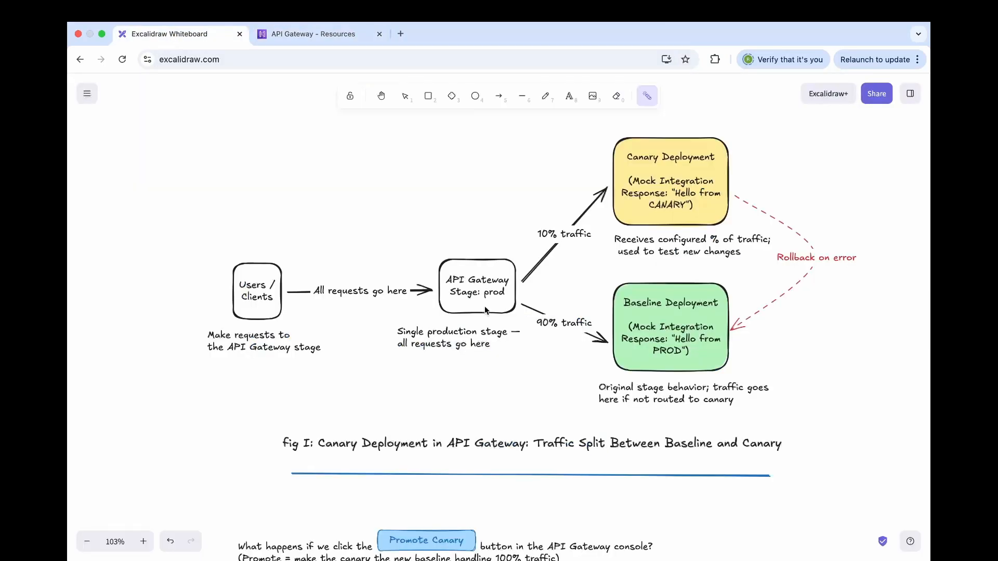
drag(481, 300, 505, 299)
click(312, 34)
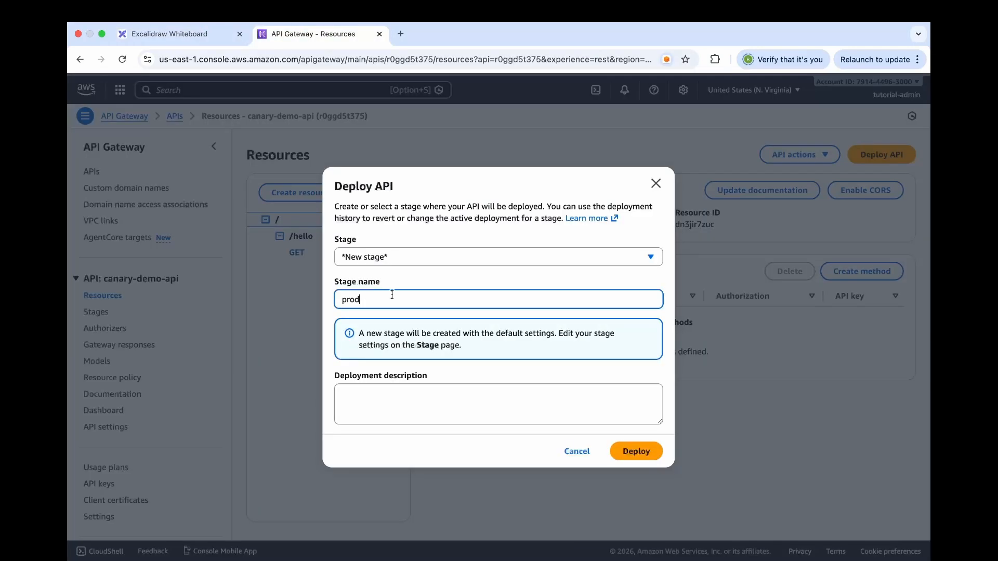
drag(391, 294, 338, 297)
click(635, 452)
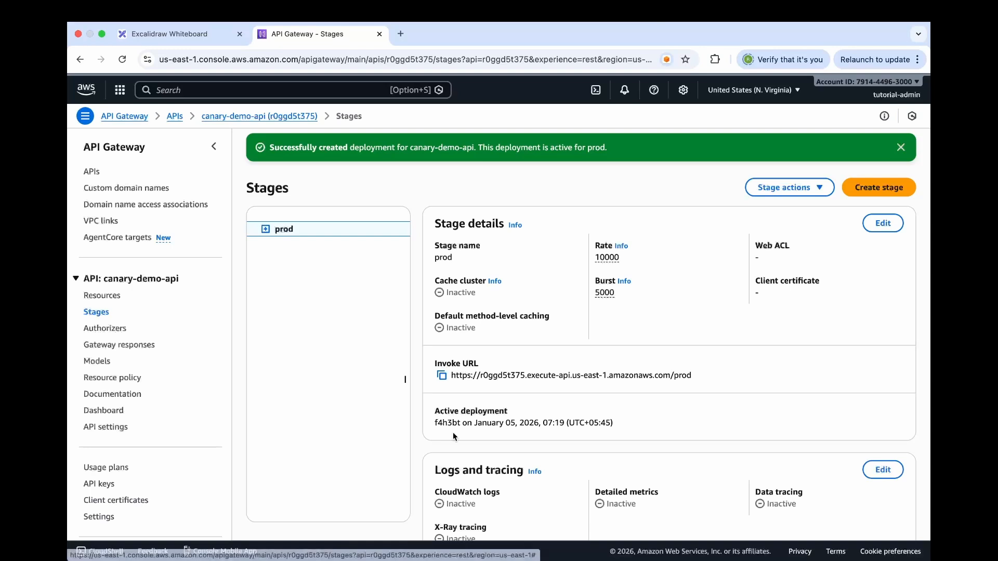
Copy the prod stage's invoke URL into the address of a new browser tab and append /hello
click(443, 378)
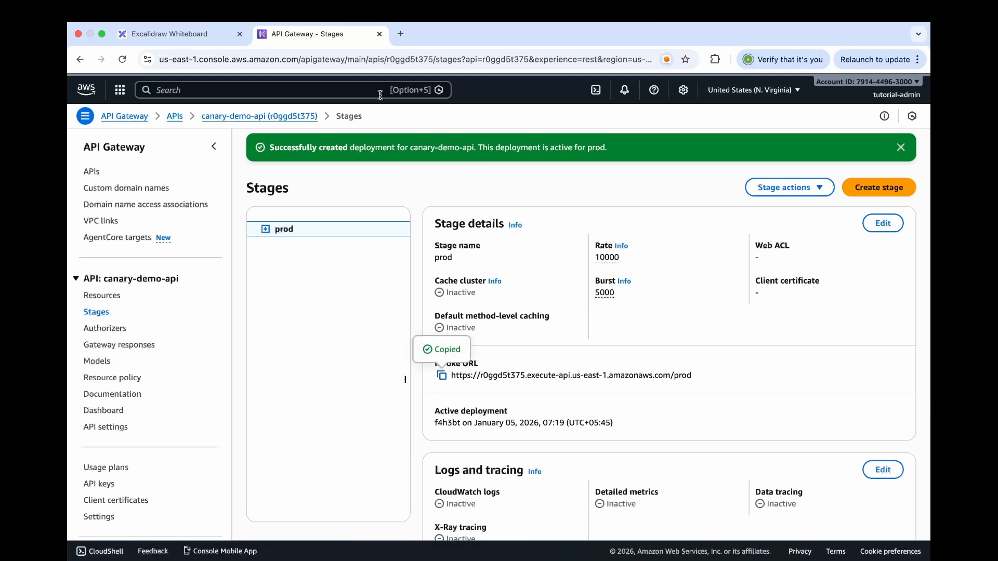
click(400, 35)
key(super+v)
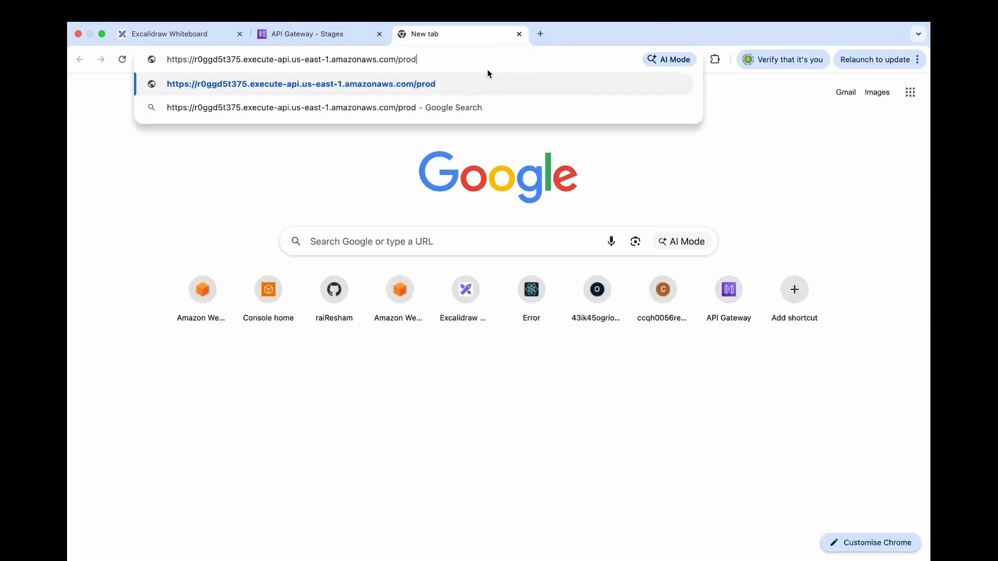
text(/hello)
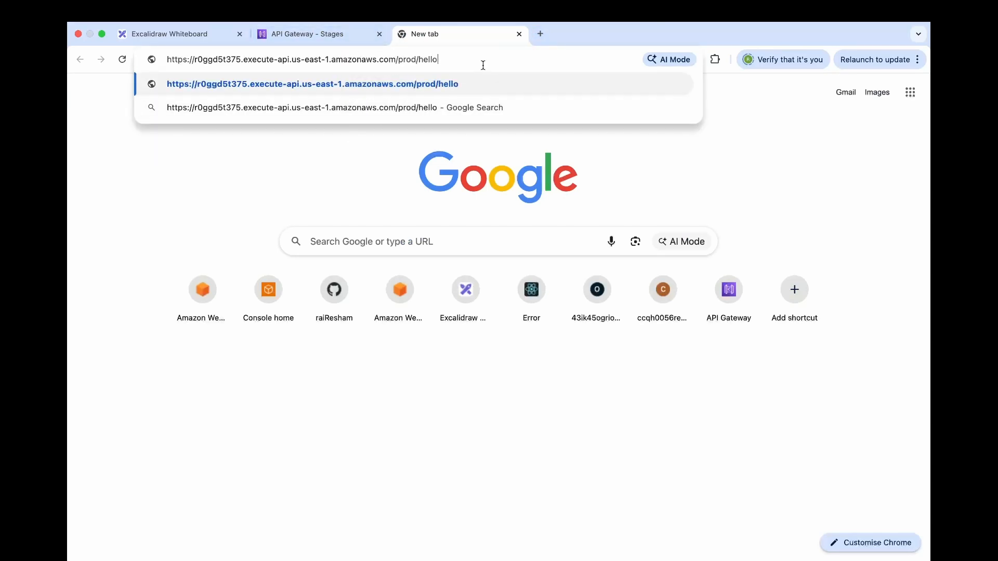
Check the path of the /hello resource in the resources of canary-demo-api
click(307, 34)
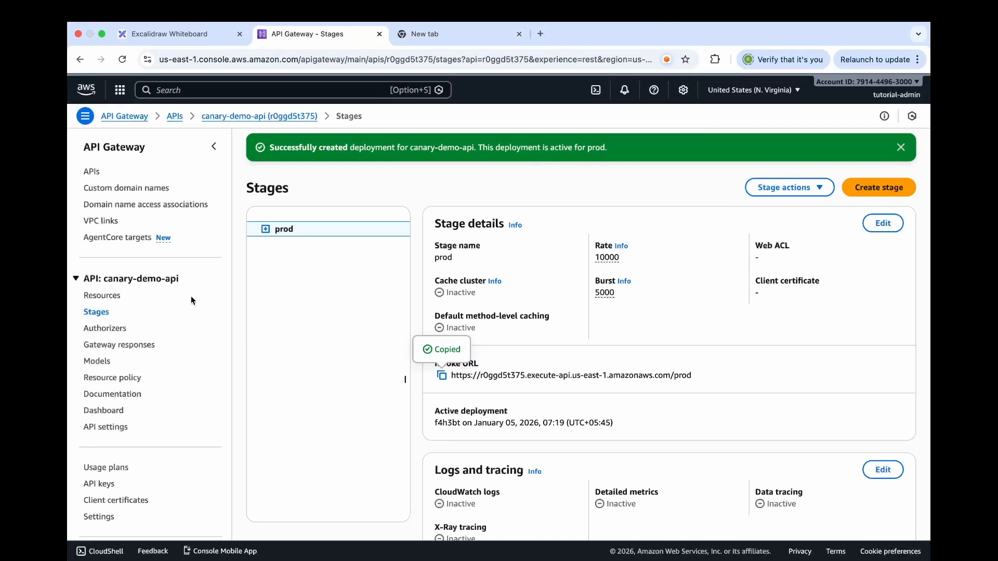
click(116, 298)
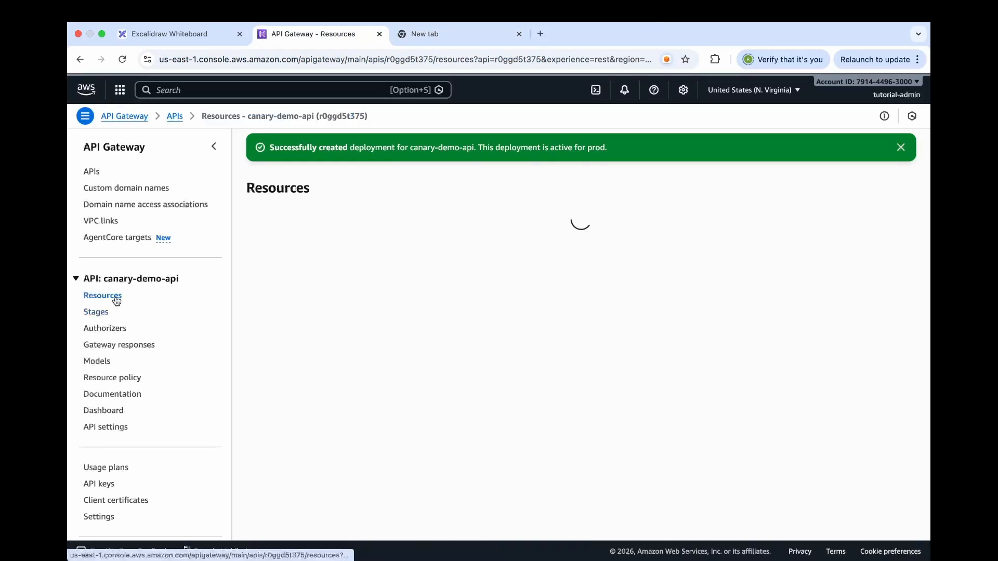
click(301, 269)
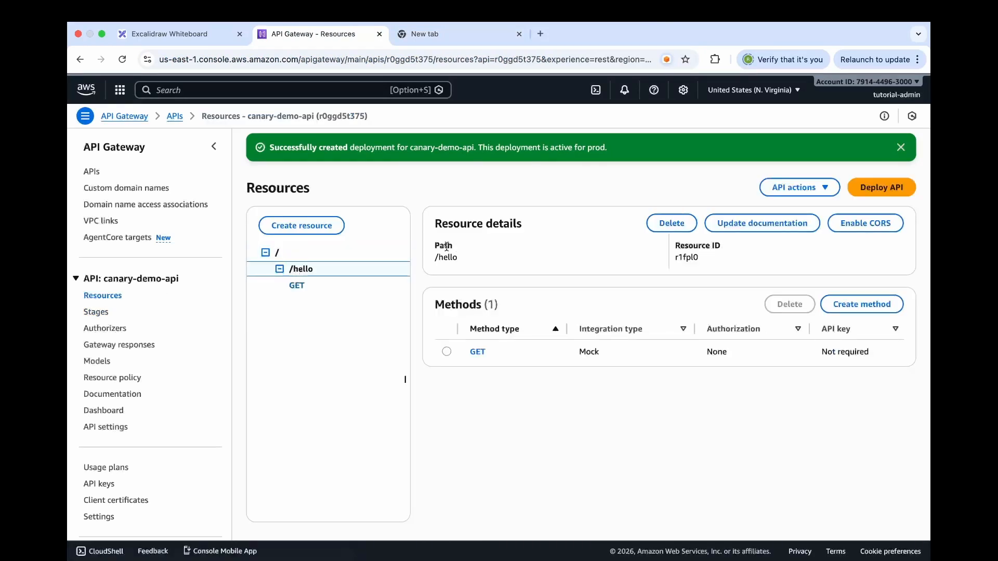
drag(432, 262, 475, 266)
Request the prod /hello endpoint in the browser and reload it to check its response
click(431, 35)
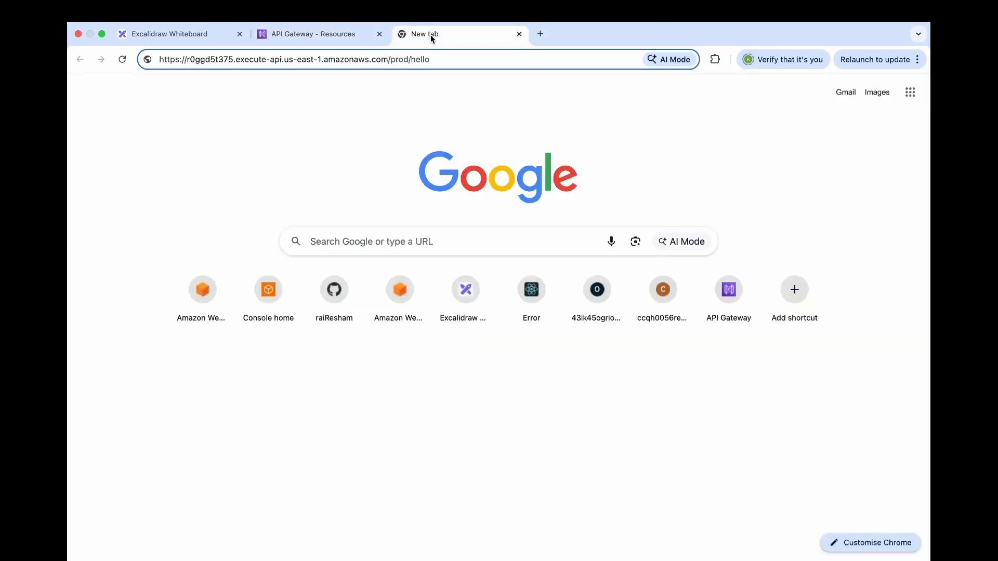
key(Return)
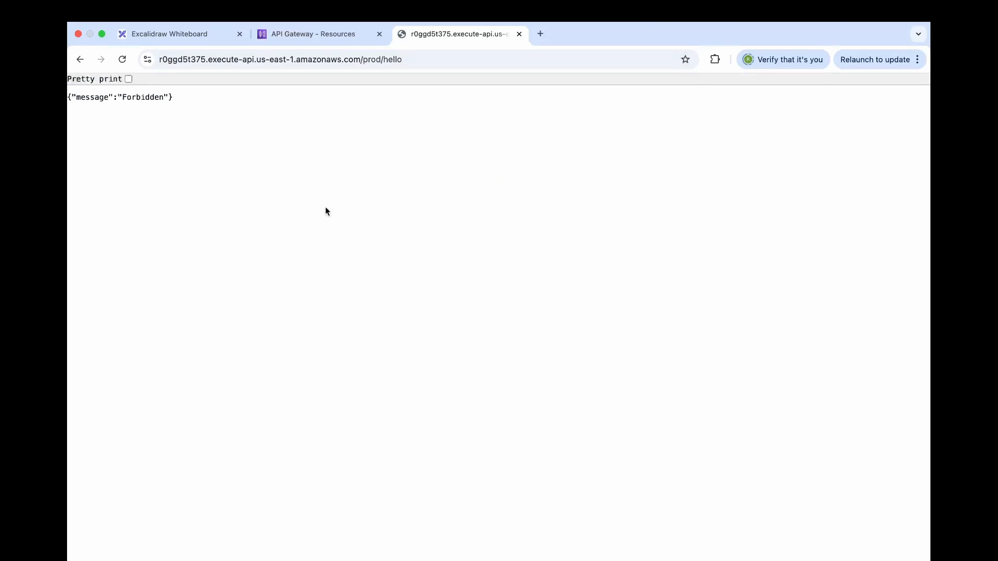
click(122, 59)
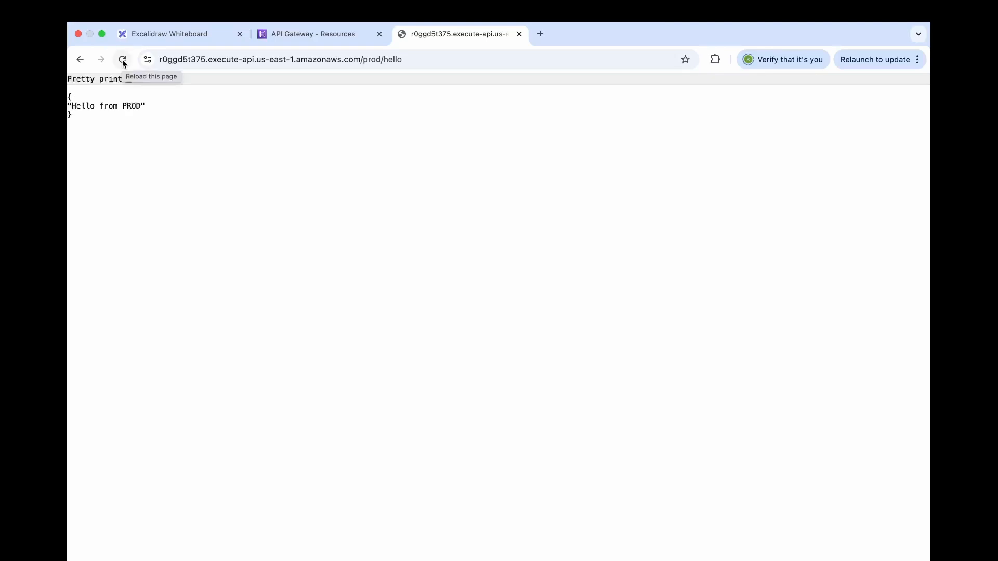
Return to the Excalidraw diagram and highlight "Hello from PROD" in the Baseline Deployment box with the laser pointer
click(188, 33)
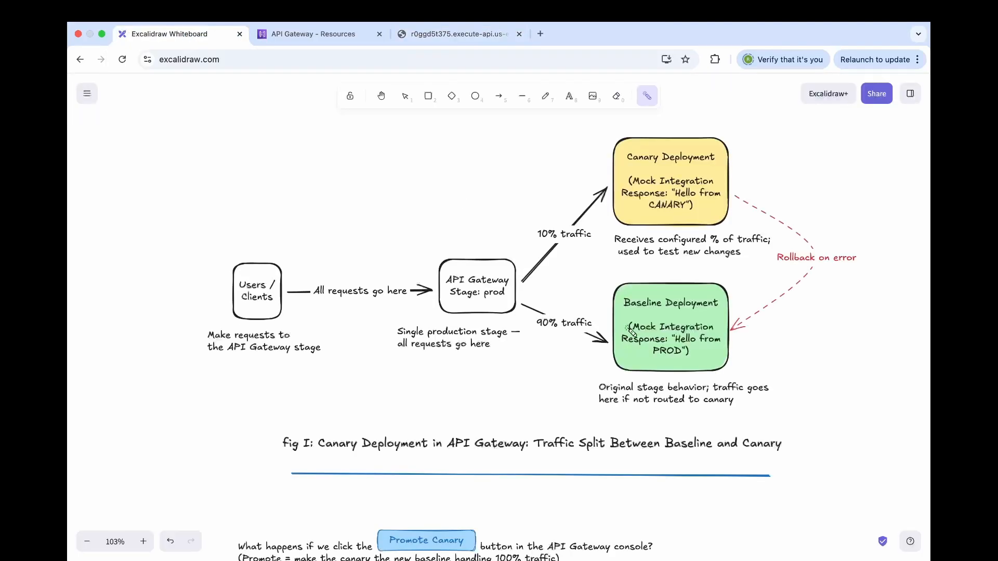
drag(606, 372, 805, 344)
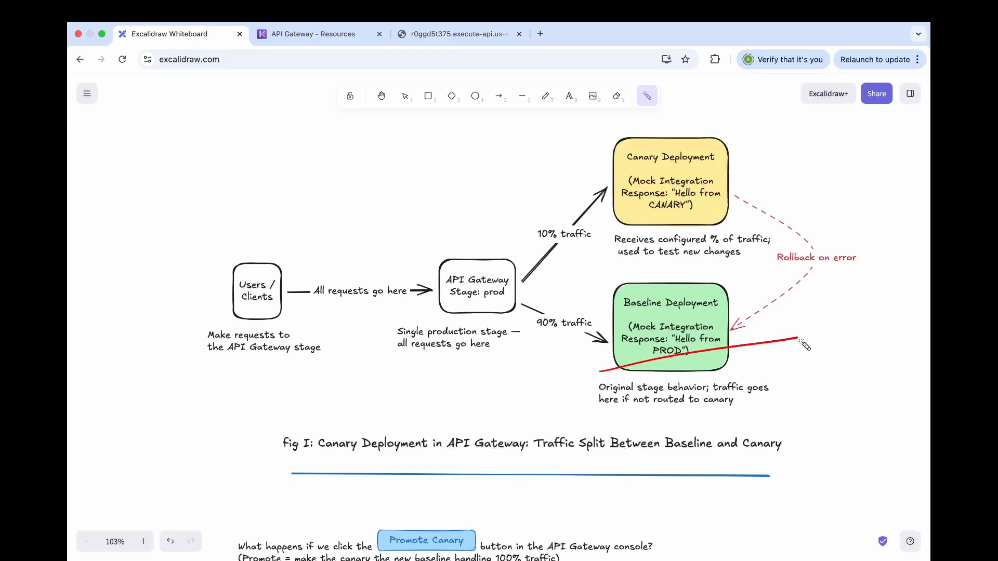
drag(681, 343, 728, 344)
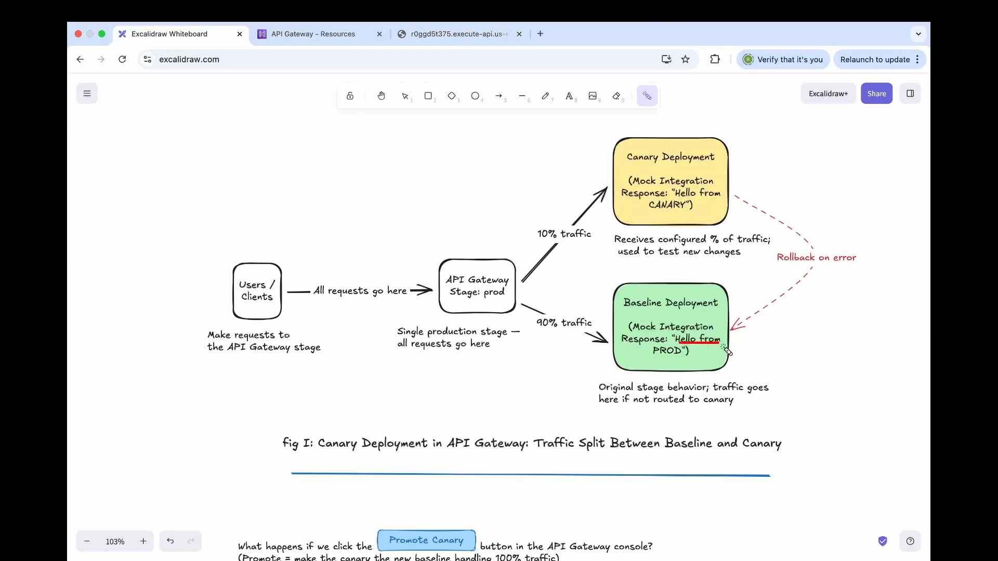
drag(653, 357, 681, 359)
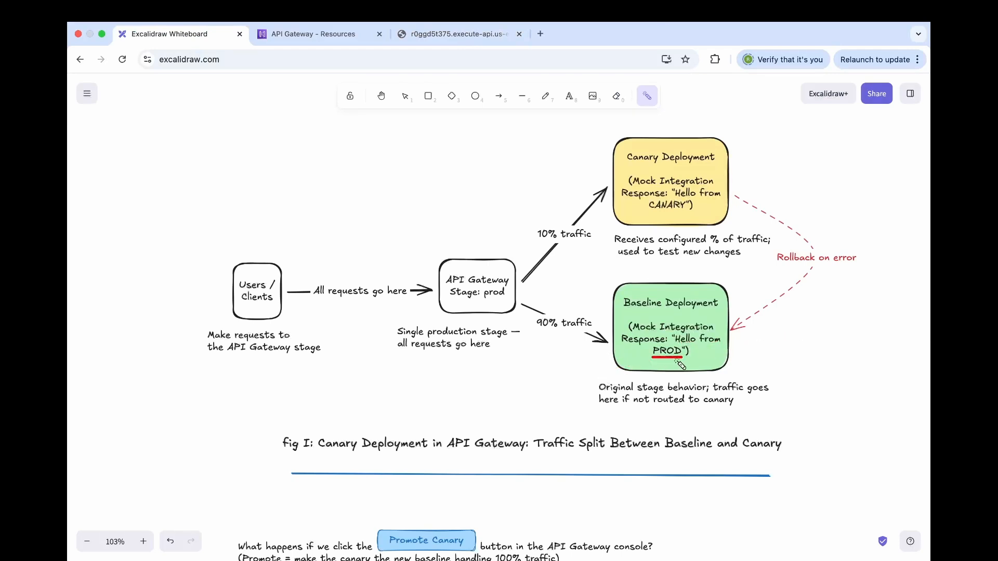
Switch to the prod /hello endpoint in the browser and reload it repeatedly to check the baseline response
click(444, 38)
click(124, 62)
click(123, 62)
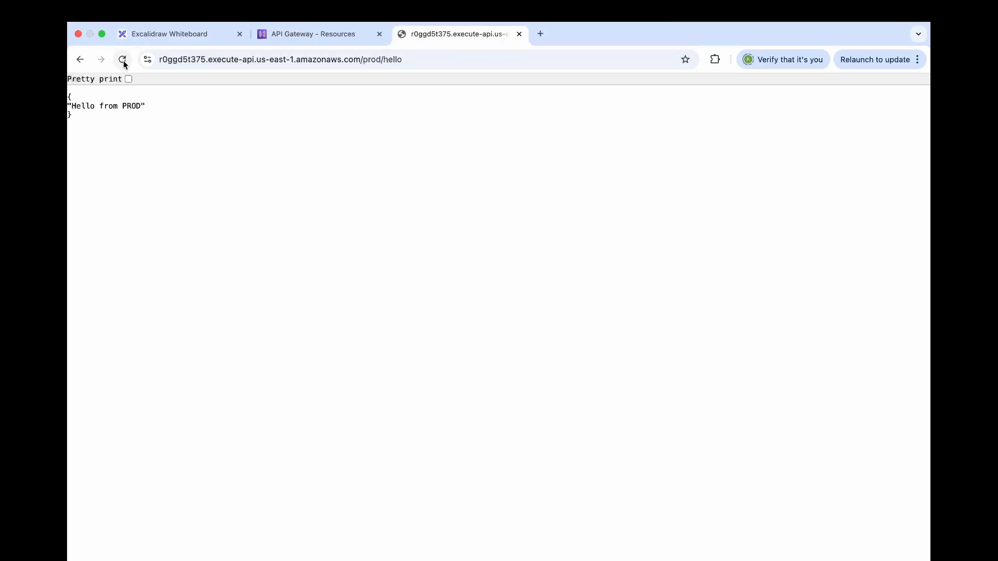
click(123, 62)
click(123, 62)
click(123, 61)
click(123, 61)
Open the canary settings of the prod stage of canary-demo-api in the API Gateway console
click(332, 37)
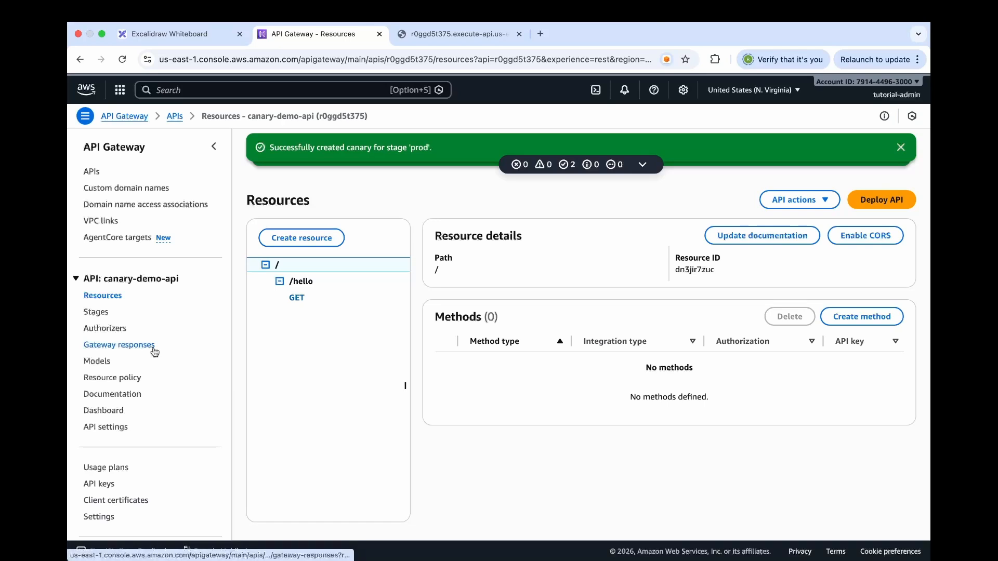
click(95, 312)
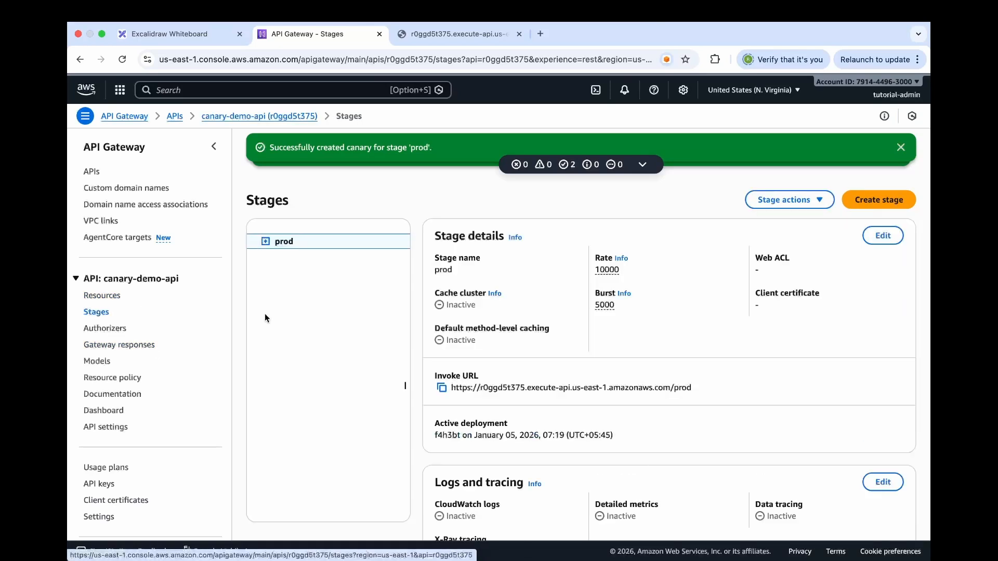
scroll(532, 356, down, 2)
scroll(534, 359, down, 5)
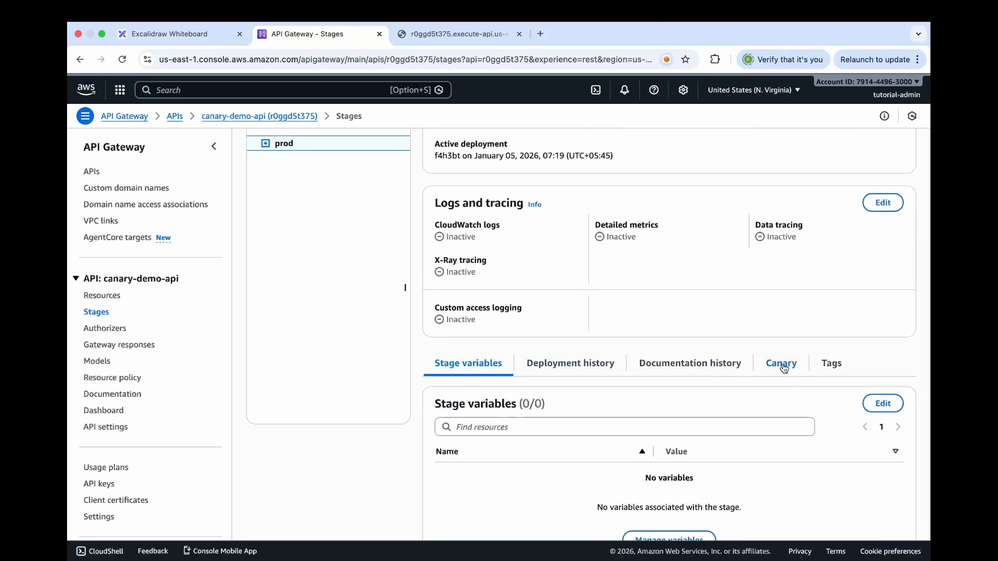
click(784, 364)
scroll(728, 442, down, 1)
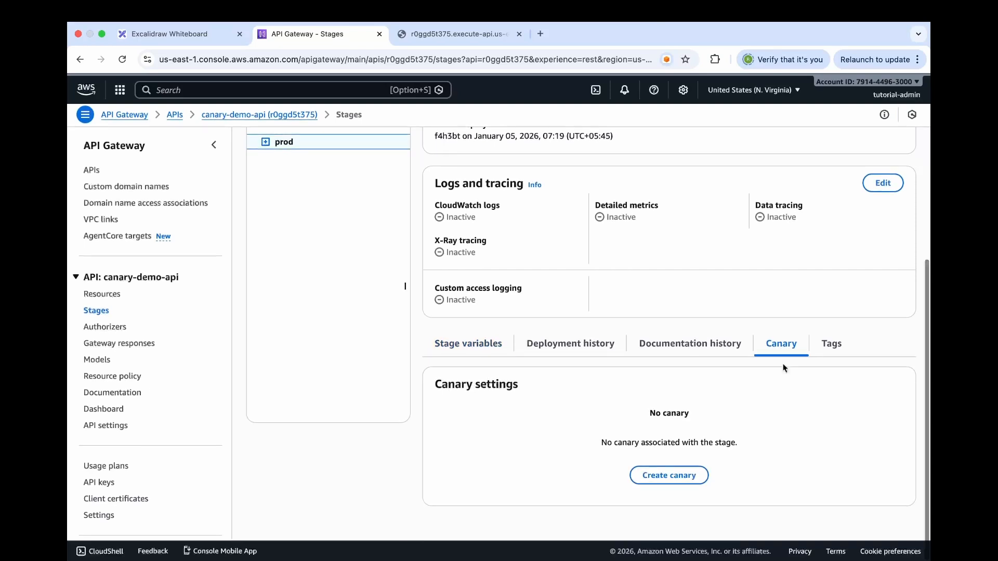
Create a canary for the prod stage that receives 50% of the requests
click(676, 478)
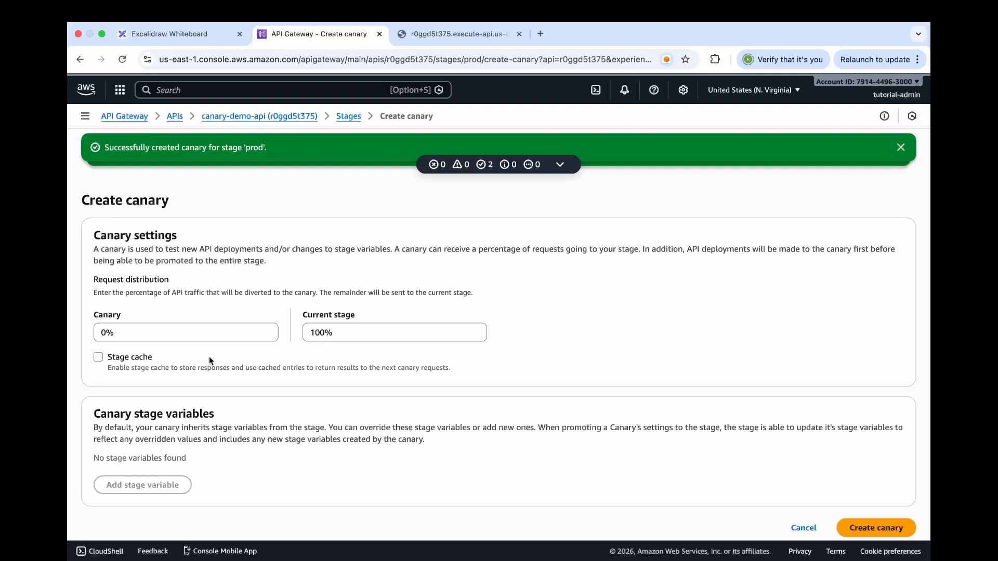
click(103, 337)
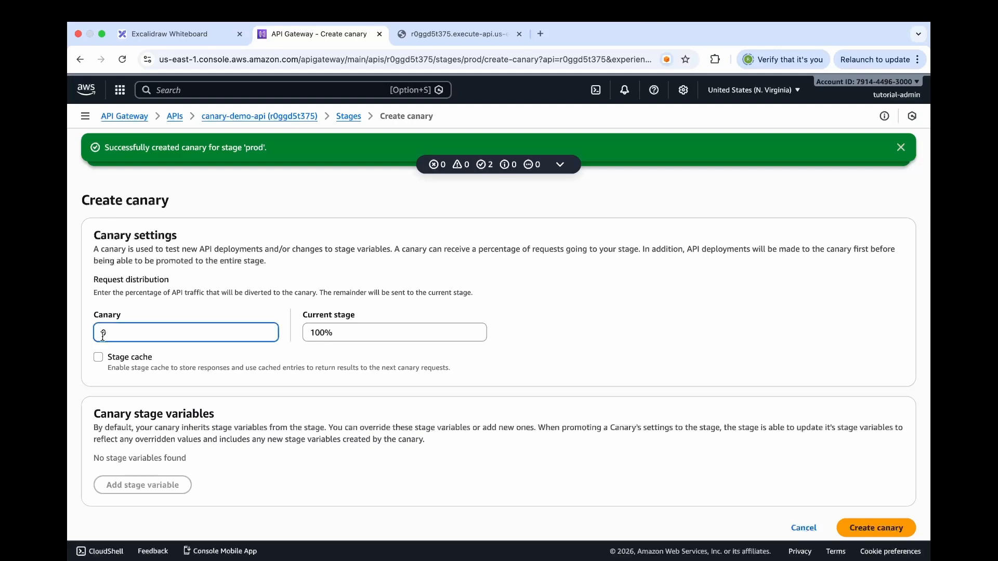
text(5)
scroll(891, 510, down, 1)
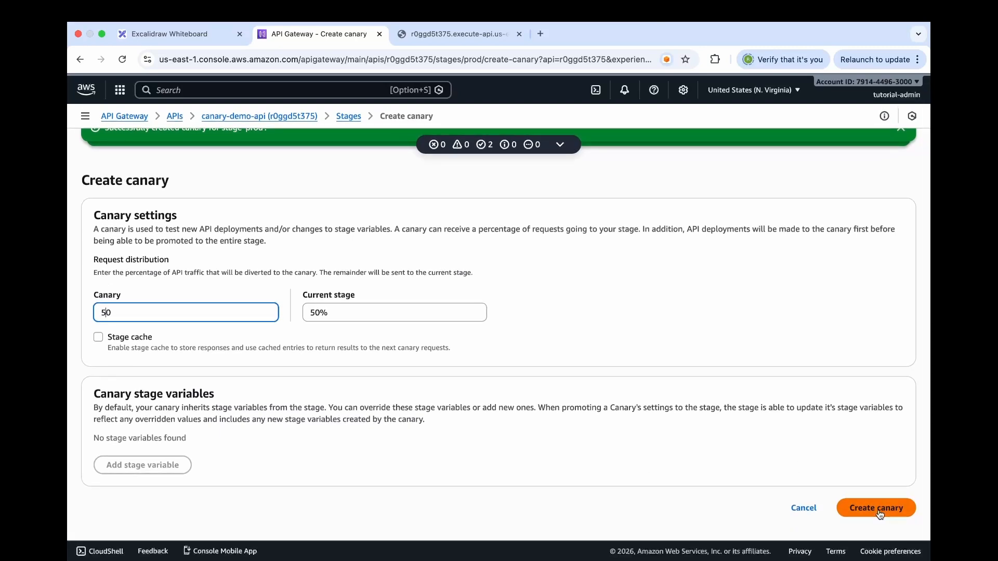
click(878, 508)
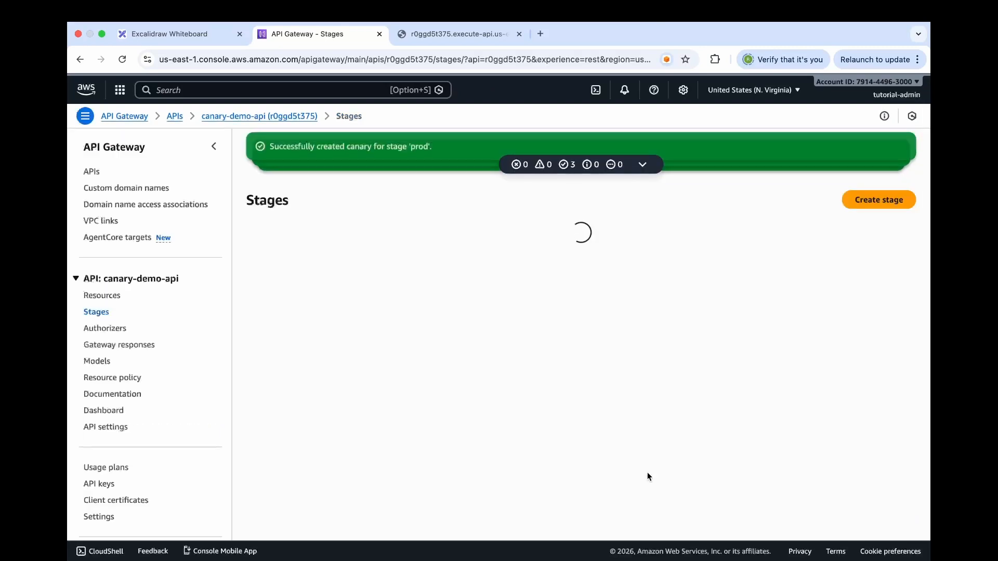
Review how requests are distributed between the canary and the prod stage in the canary settings
scroll(502, 431, down, 2)
scroll(502, 434, down, 3)
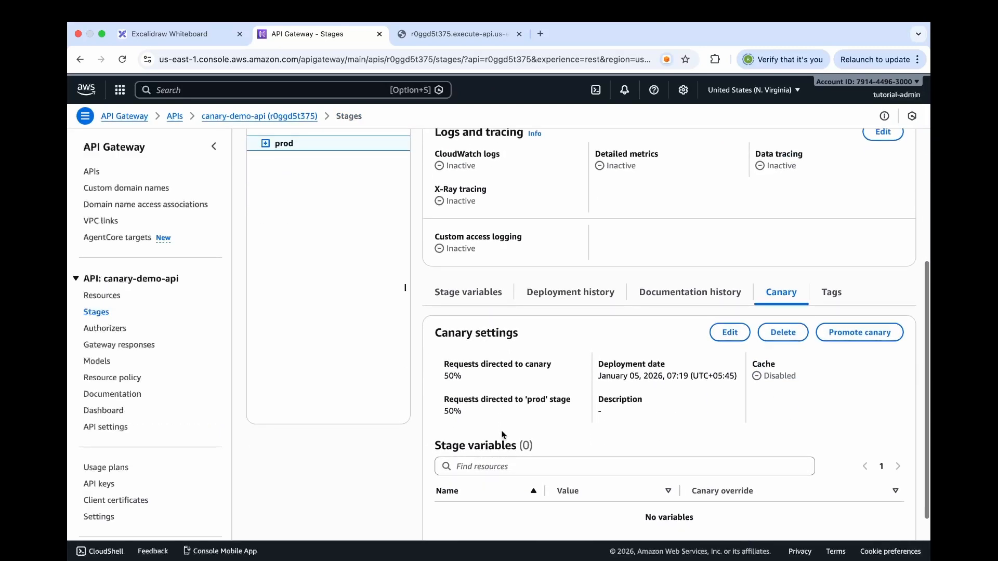
drag(443, 342, 469, 351)
click(460, 354)
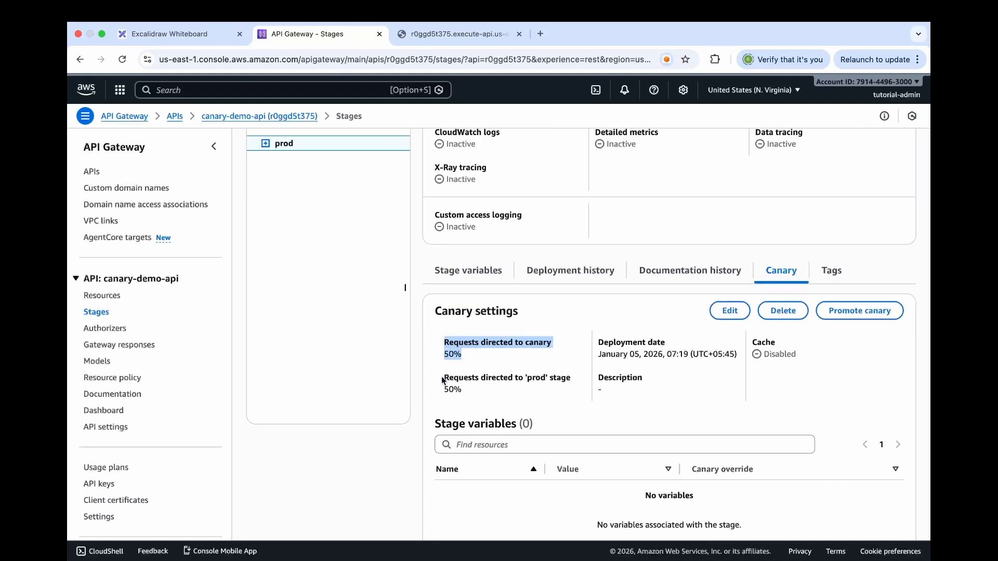
drag(444, 377, 482, 391)
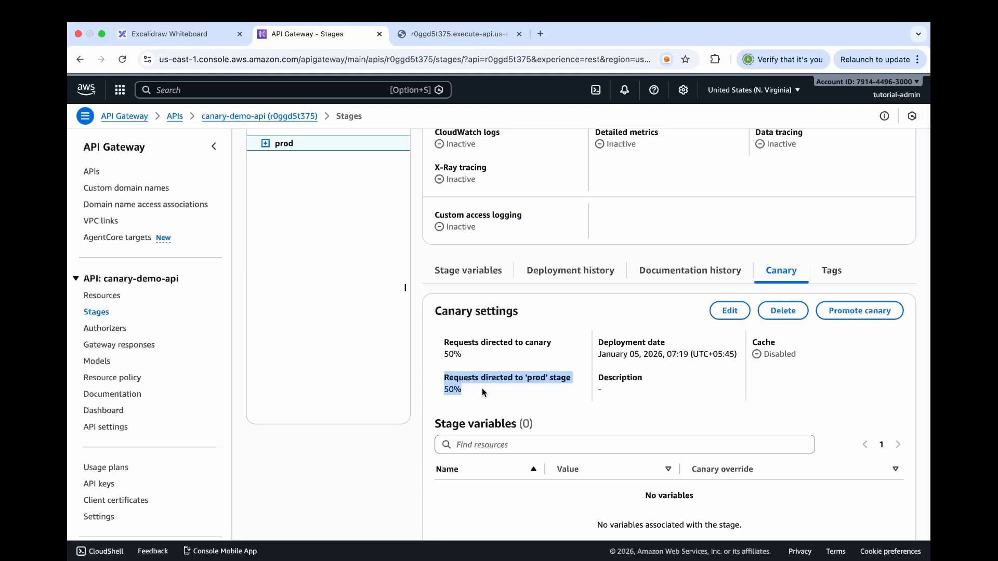
scroll(482, 389, up, 1)
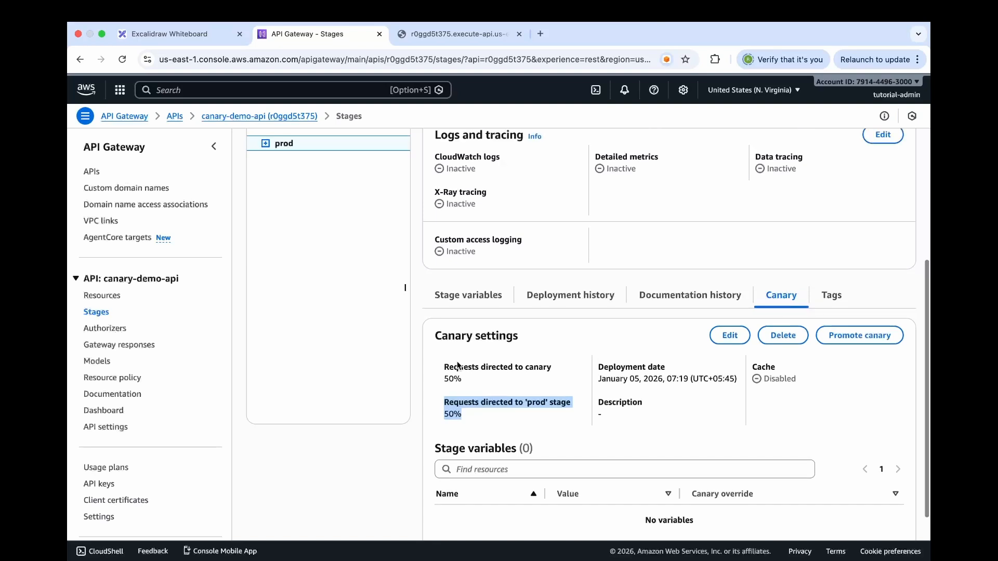
Open the integration response of the /hello GET method in the resources of canary-demo-api
click(102, 295)
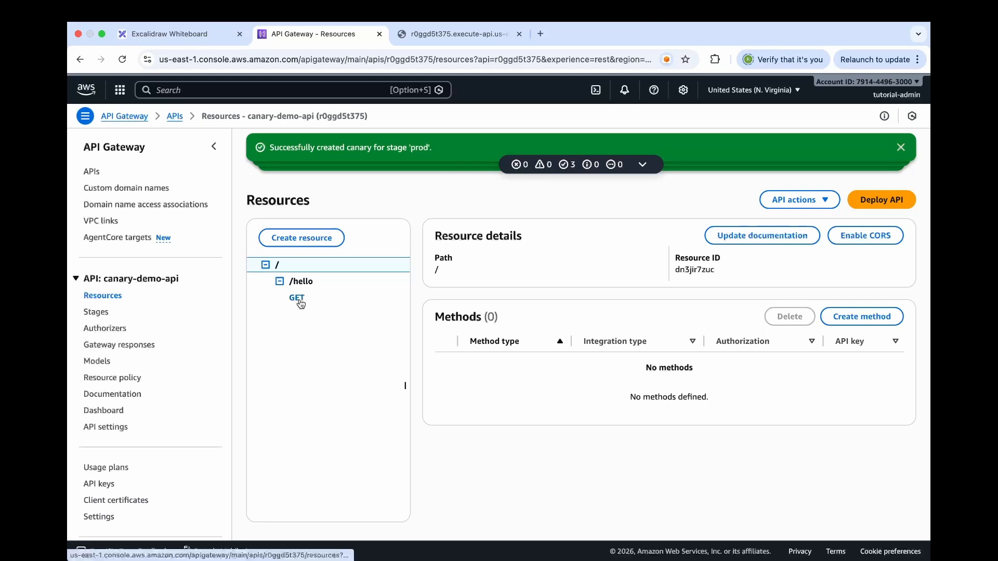
click(297, 300)
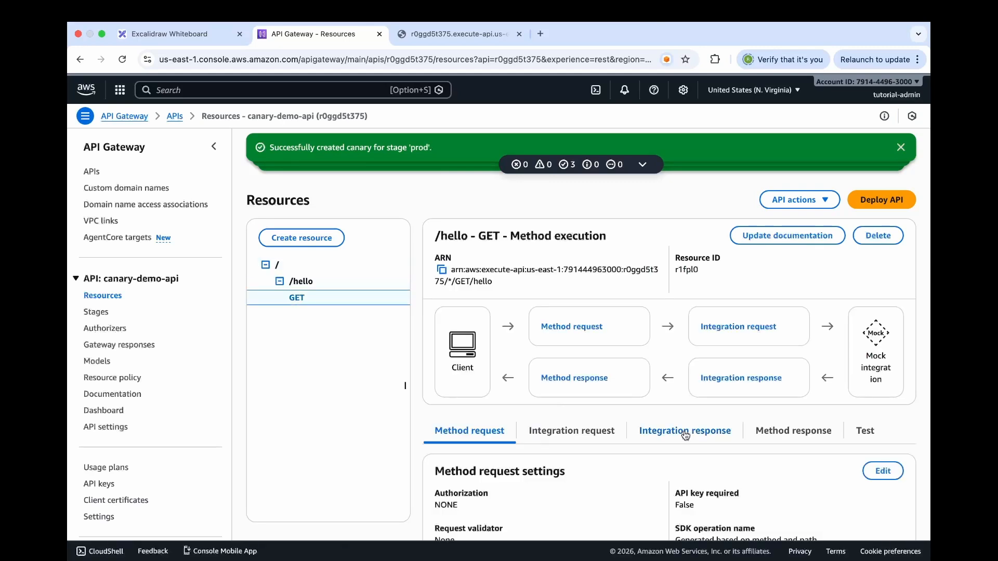
scroll(685, 436, down, 2)
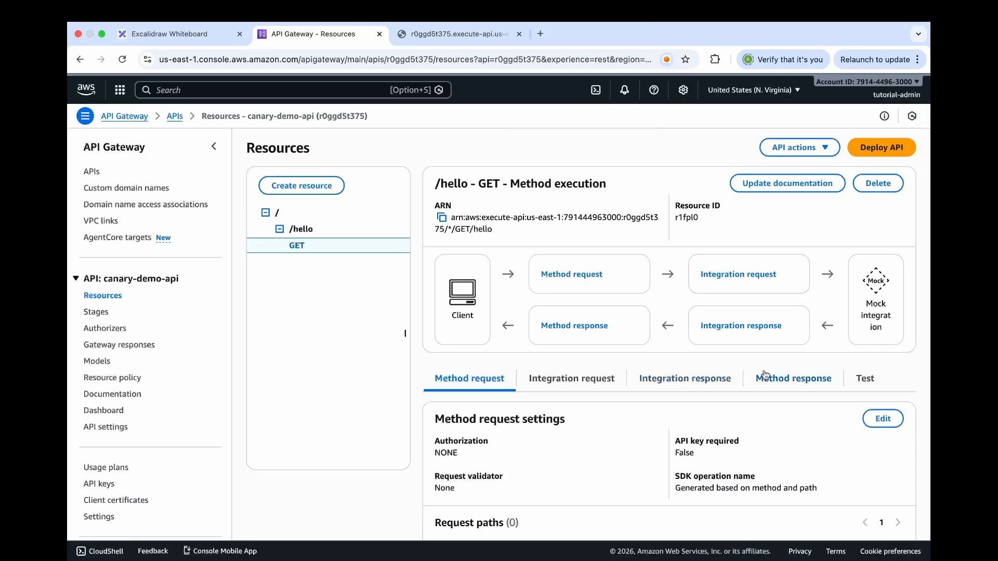
click(681, 390)
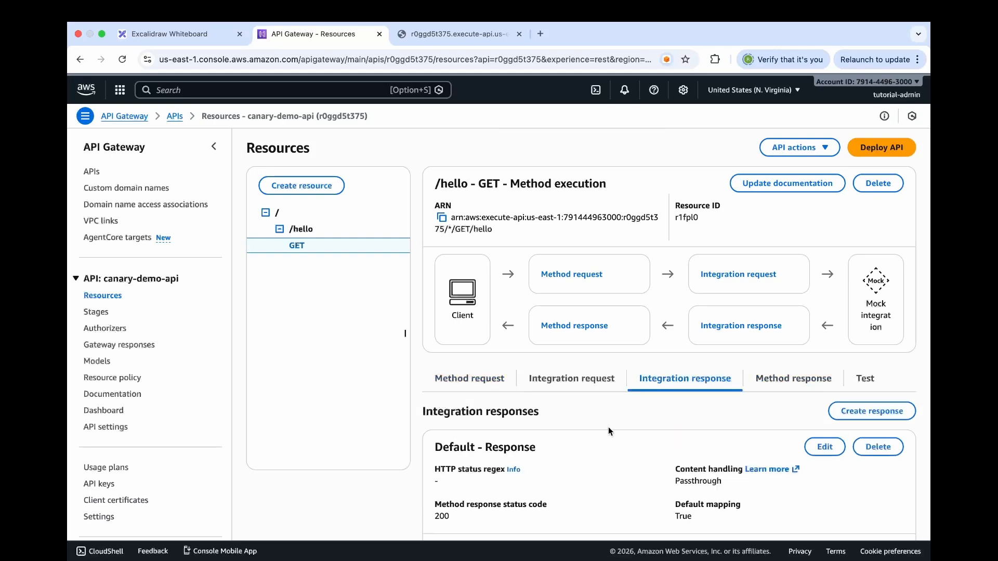
scroll(610, 430, down, 5)
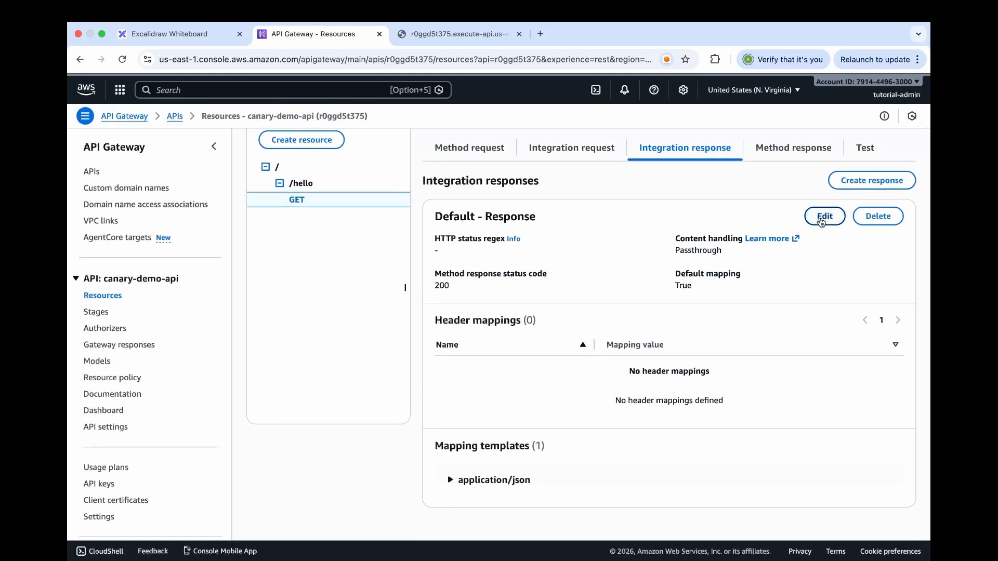
Change the application/json mapping template body of the default integration response to "Hello from CANARY" and save it
click(821, 218)
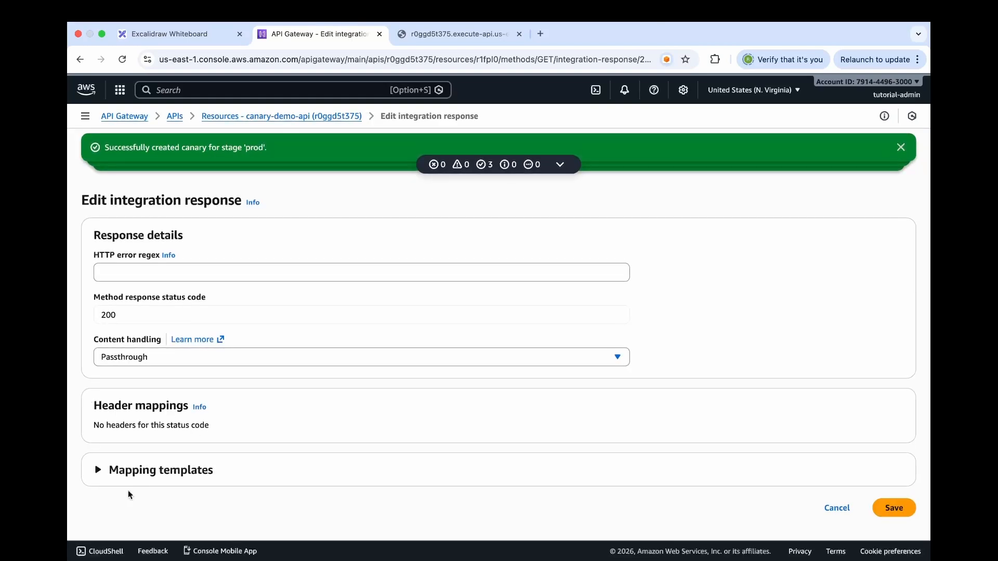
click(99, 471)
scroll(97, 469, down, 4)
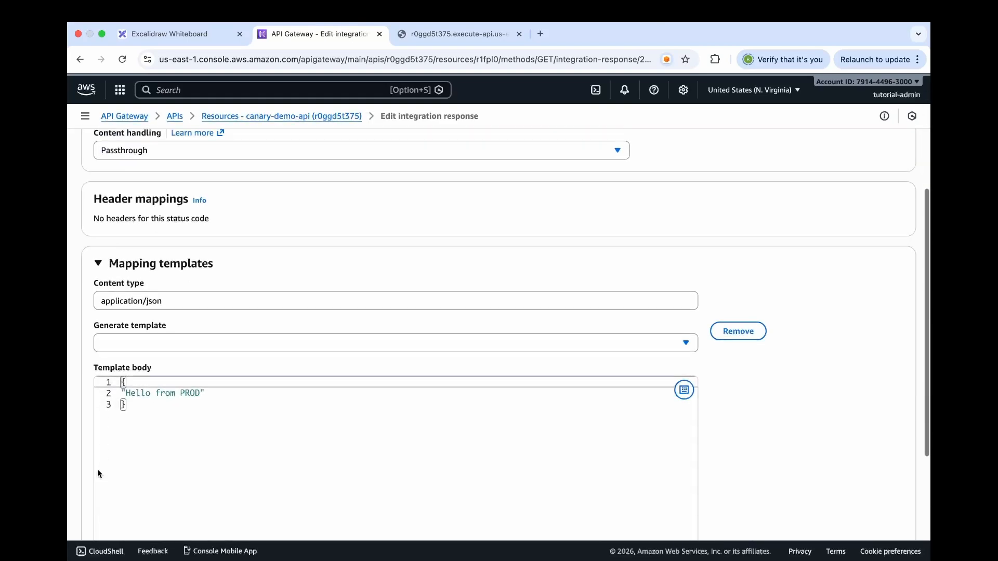
double_click(190, 393)
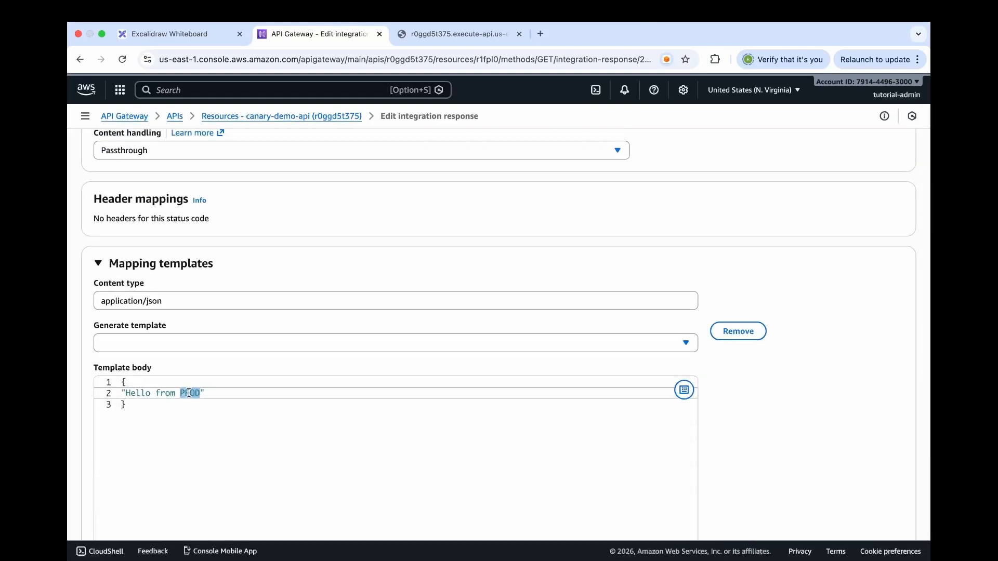
text(CANARY)
scroll(477, 431, down, 4)
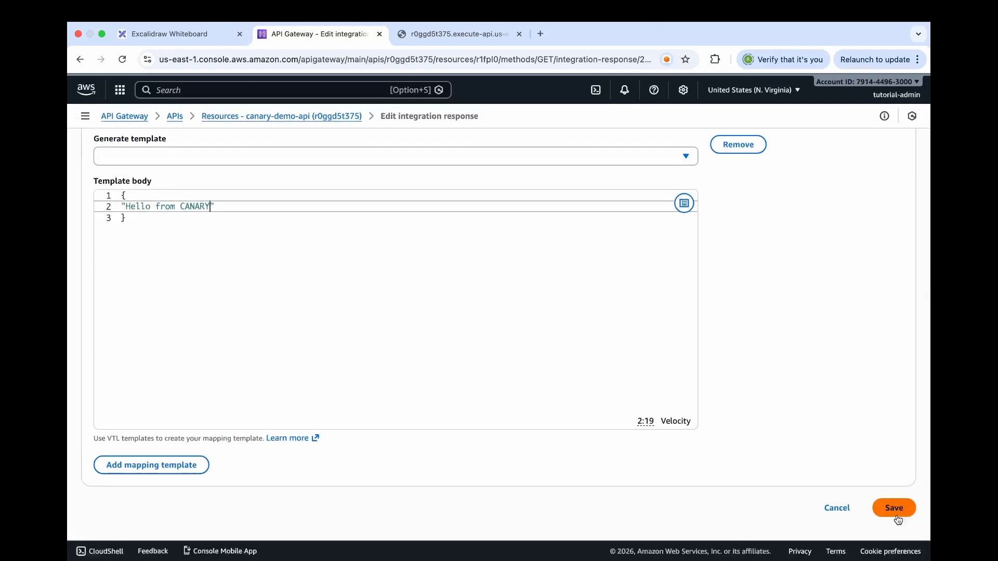
click(895, 497)
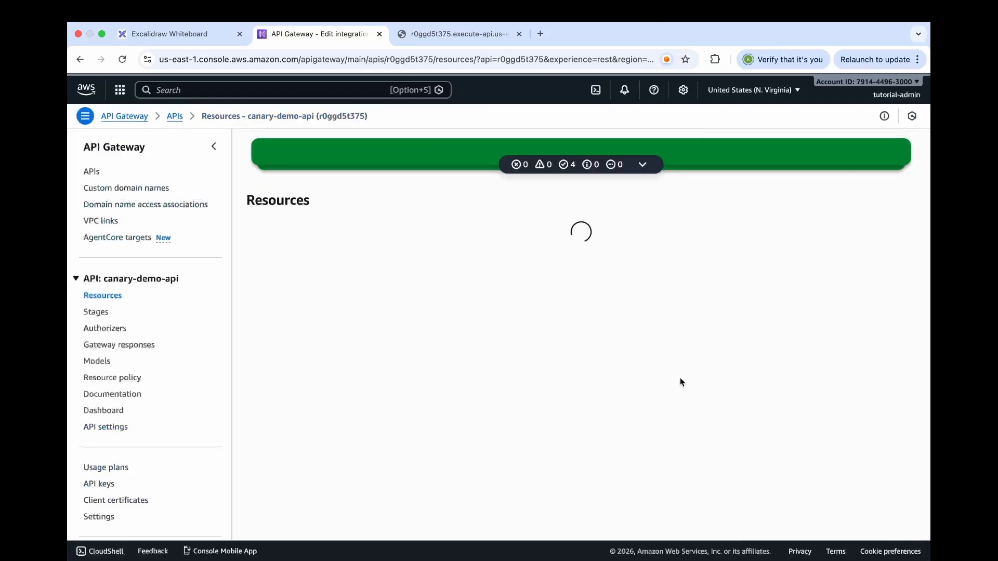
Highlight "Hello from CANARY" in the Canary Deployment box of the Excalidraw diagram, and return to API Gateway
click(201, 27)
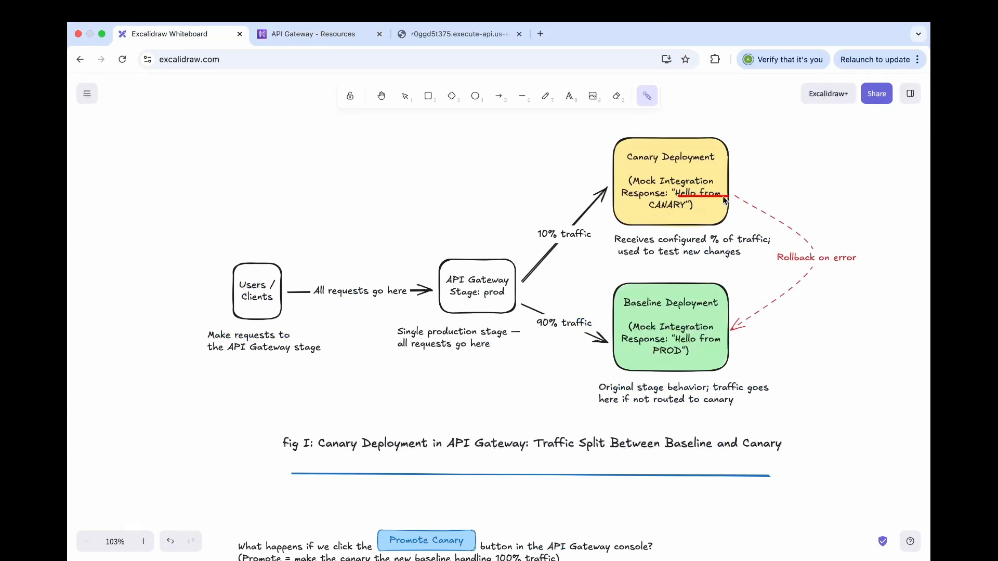
drag(650, 211, 705, 211)
click(318, 34)
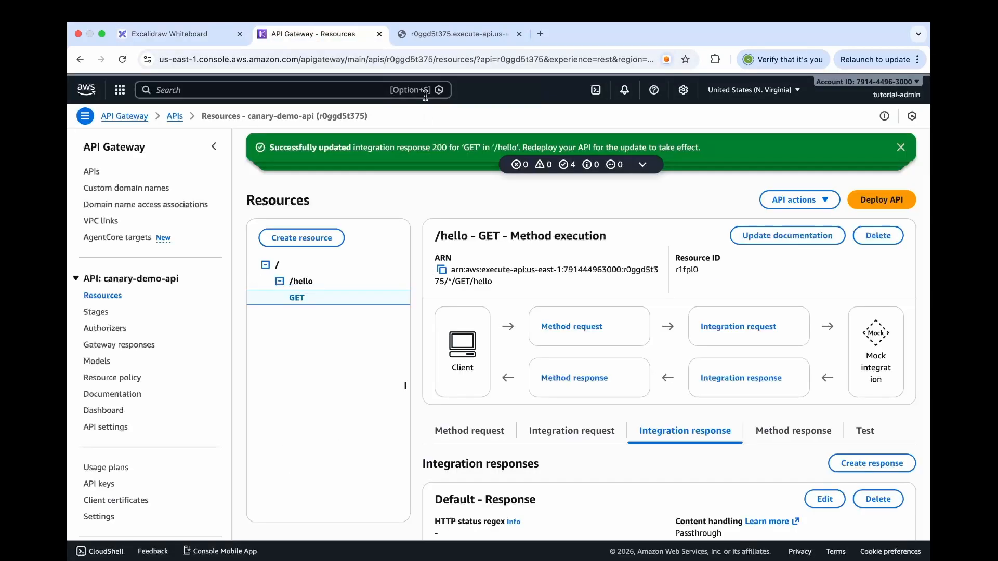
Reload the prod /hello endpoint in the browser to check its response, and go back to the API Gateway console
click(424, 34)
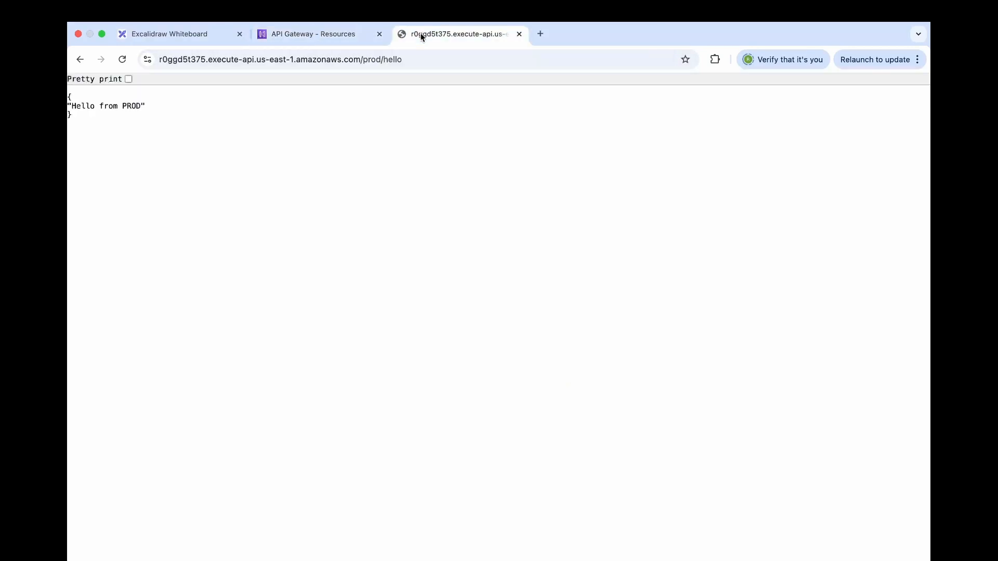
click(124, 63)
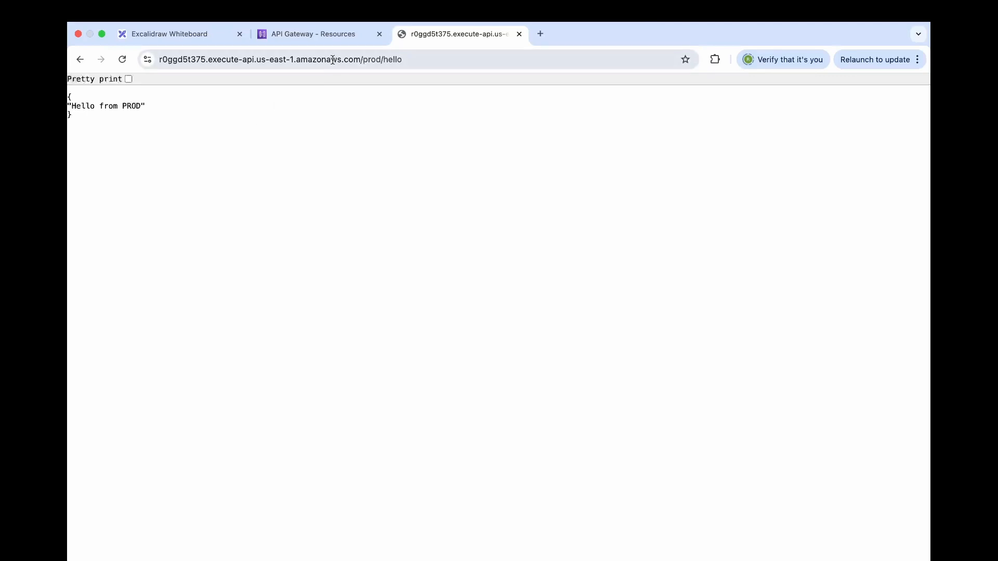
click(329, 36)
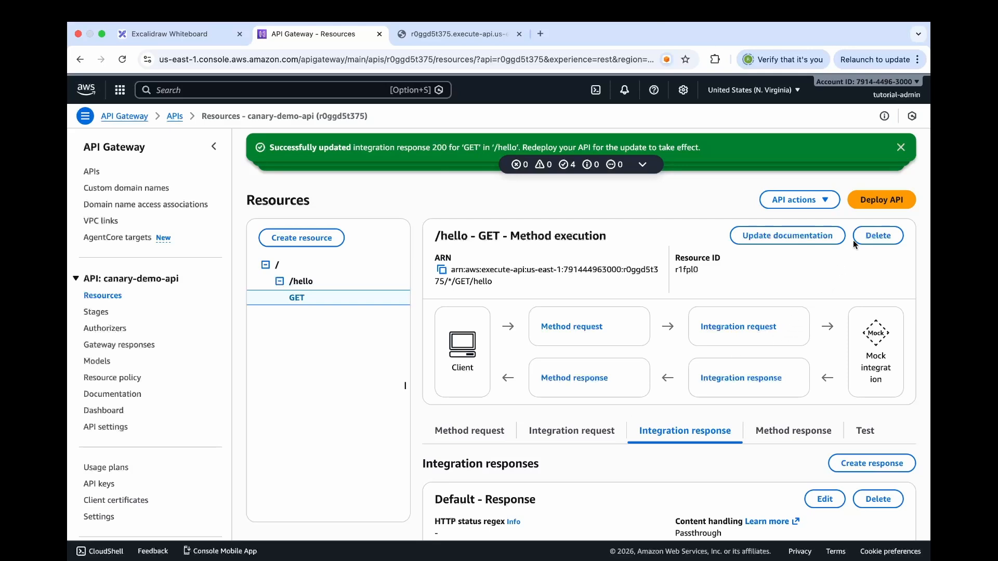
Deploy the updated API to the stage prod (Canary enabled)
click(876, 204)
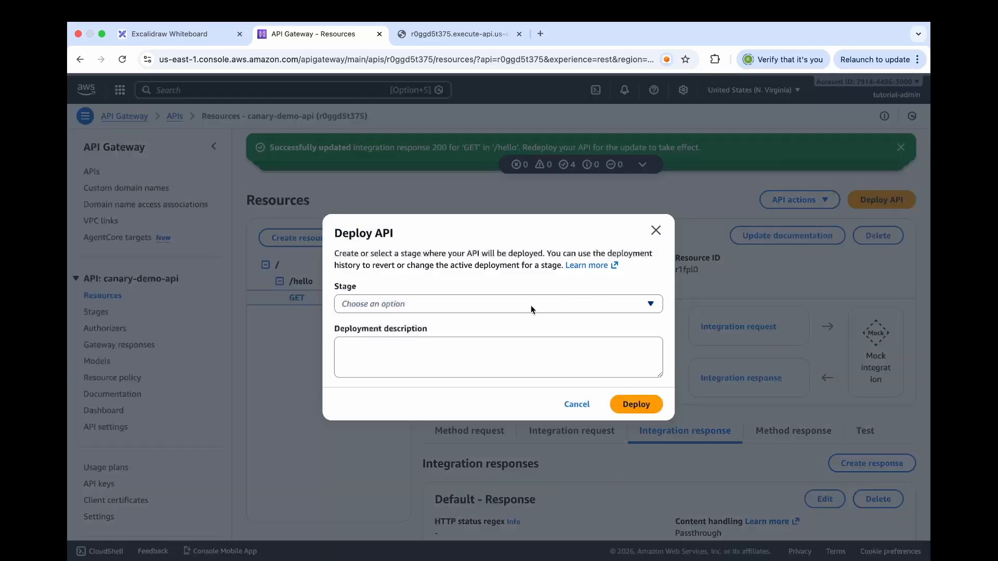
click(525, 309)
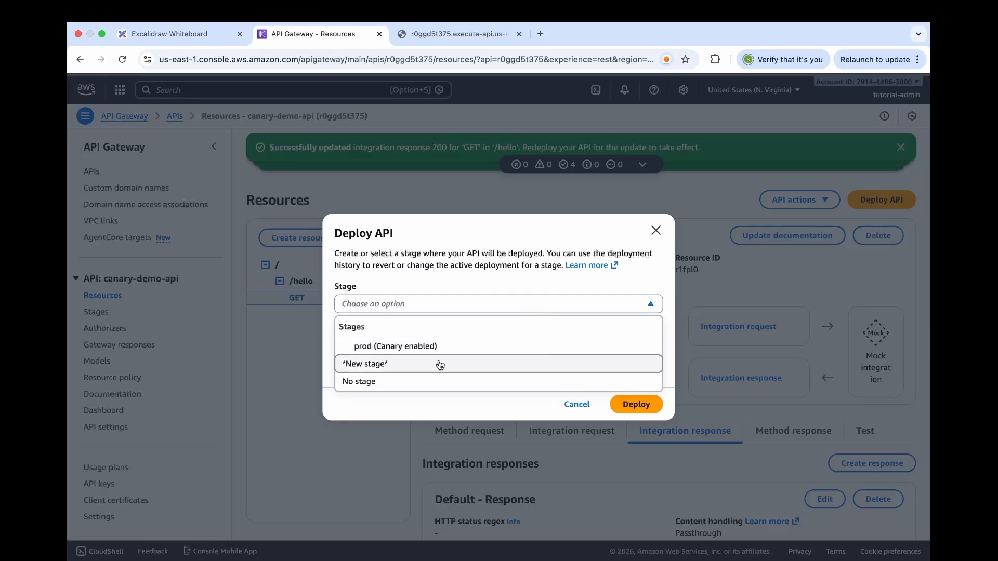
click(408, 350)
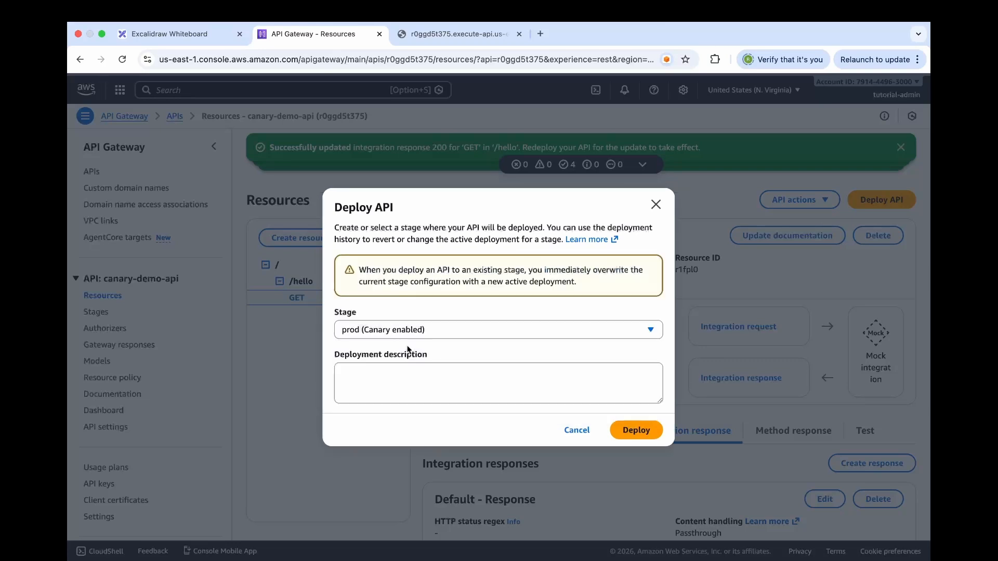
click(641, 437)
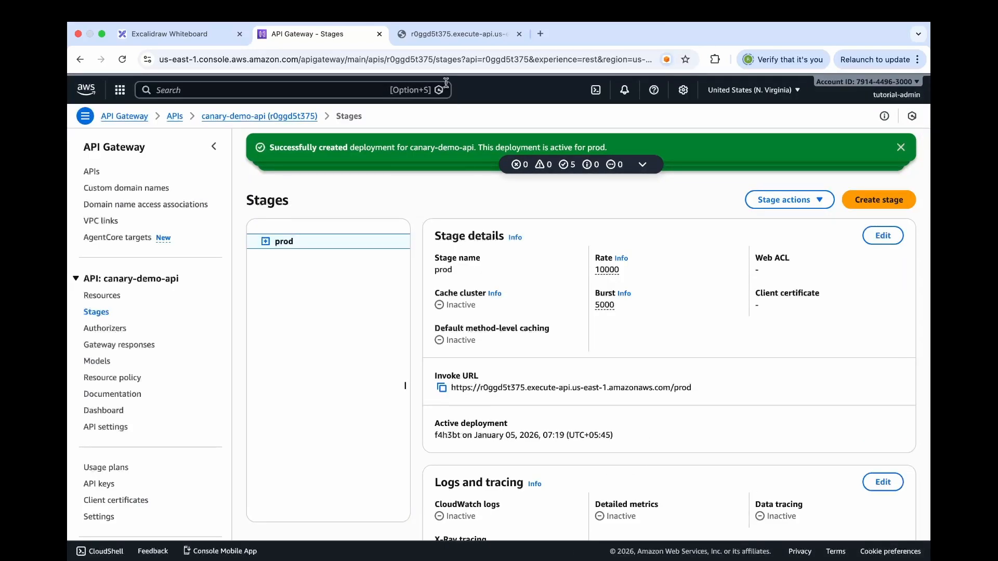
Reload the prod /hello endpoint many times to examine how responses split between the baseline and the canary
click(444, 33)
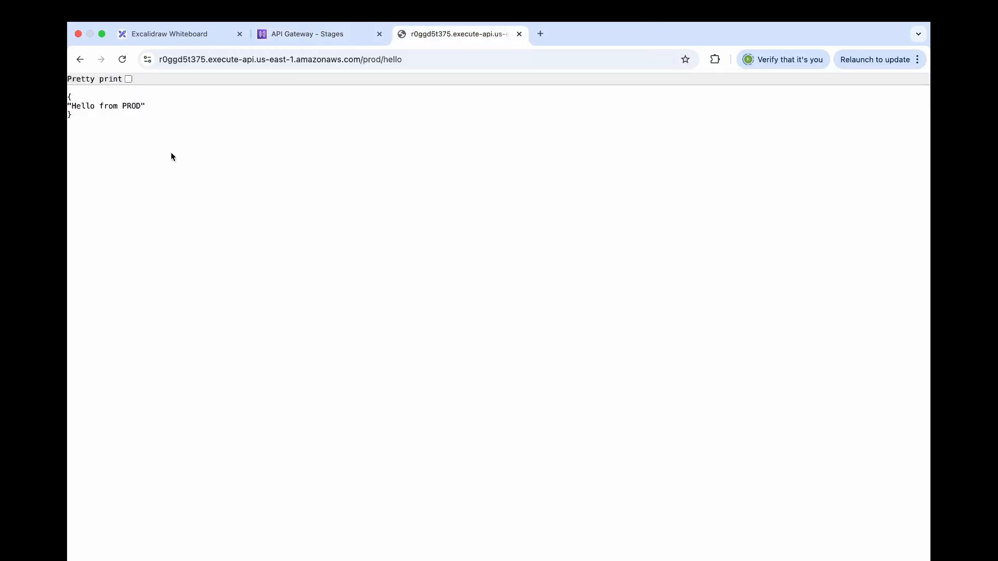
click(122, 61)
click(123, 64)
click(124, 62)
click(124, 61)
click(124, 62)
click(124, 61)
click(124, 61)
click(123, 61)
click(124, 62)
click(124, 61)
click(124, 61)
Return to the API Gateway console and save the prod stage's canary request distribution as 0% canary, 100% current stage
click(305, 36)
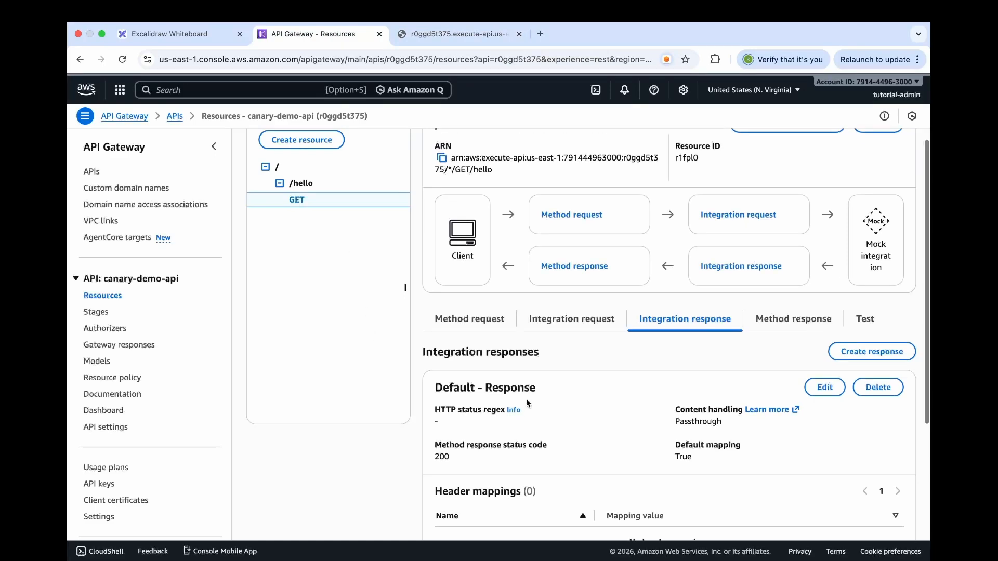
click(96, 313)
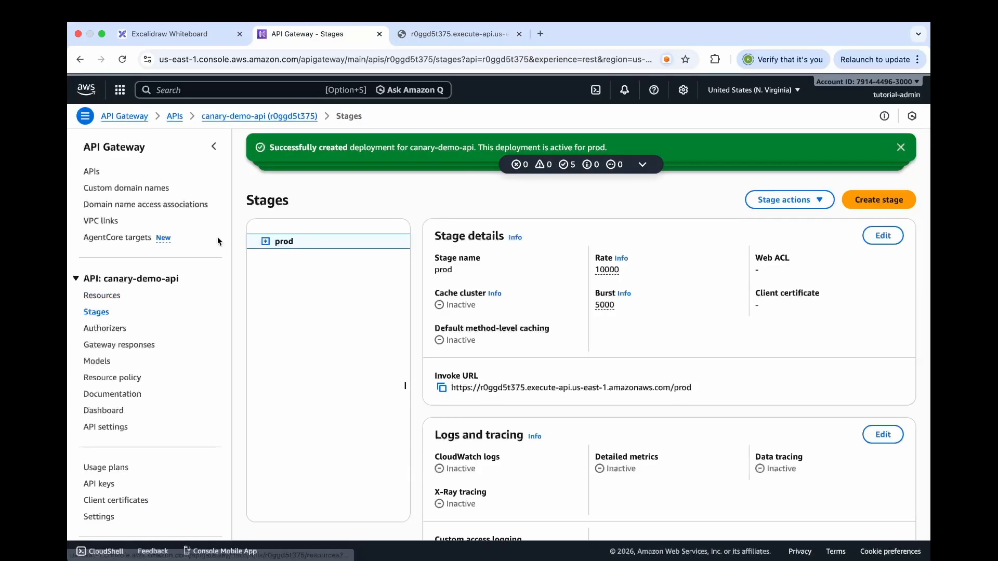
scroll(760, 411, down, 6)
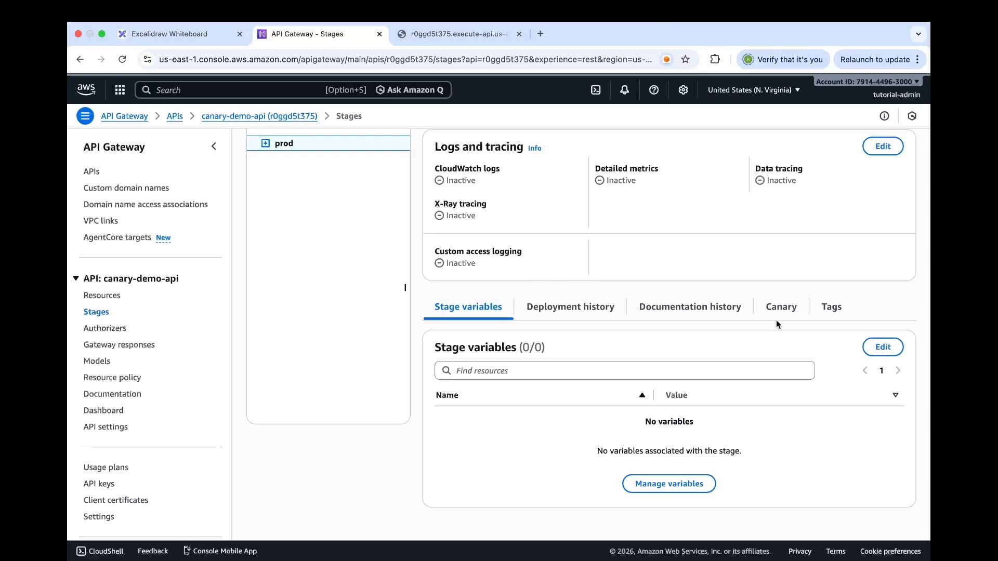
click(783, 314)
scroll(513, 411, down, 1)
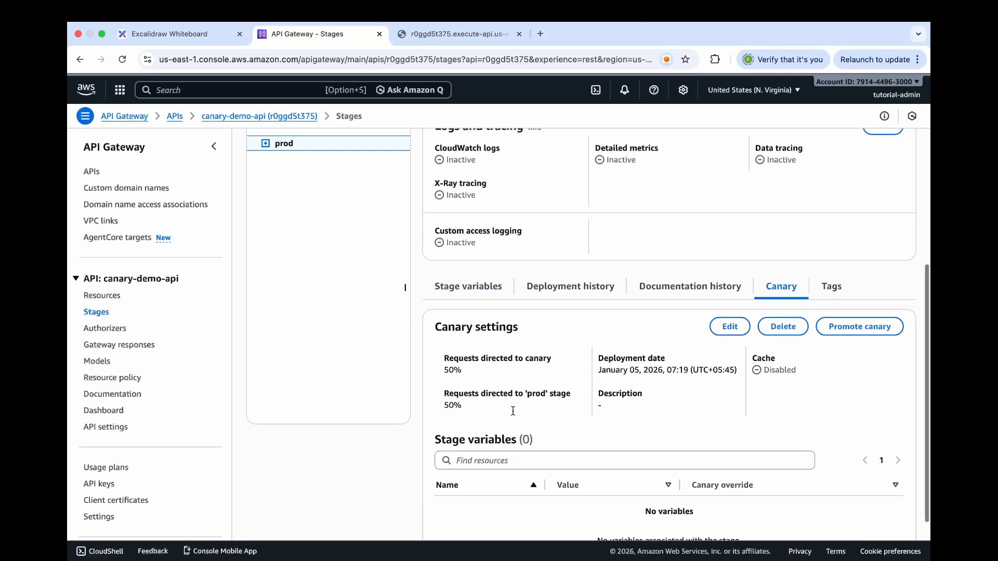
click(719, 323)
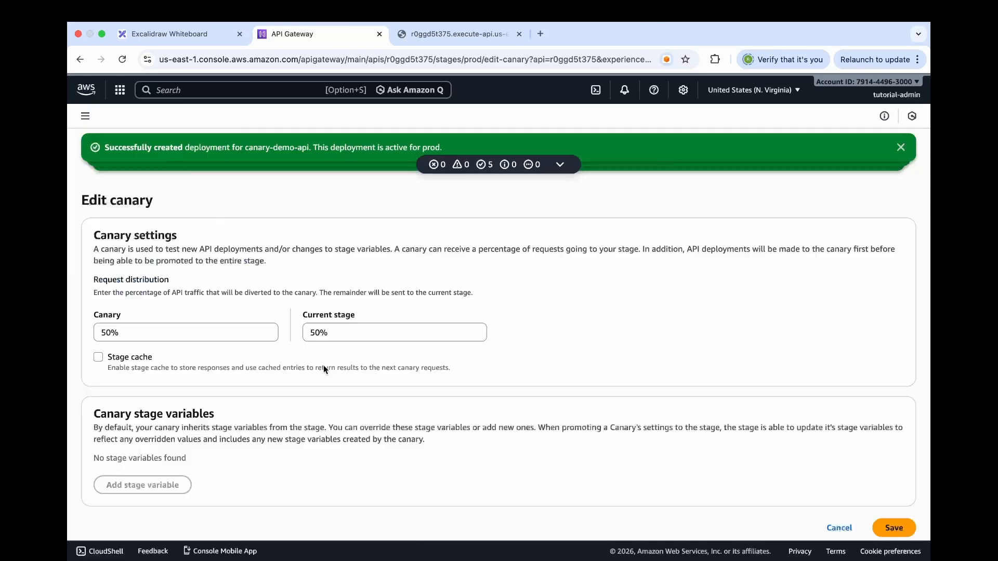
click(105, 333)
key(BackSpace)
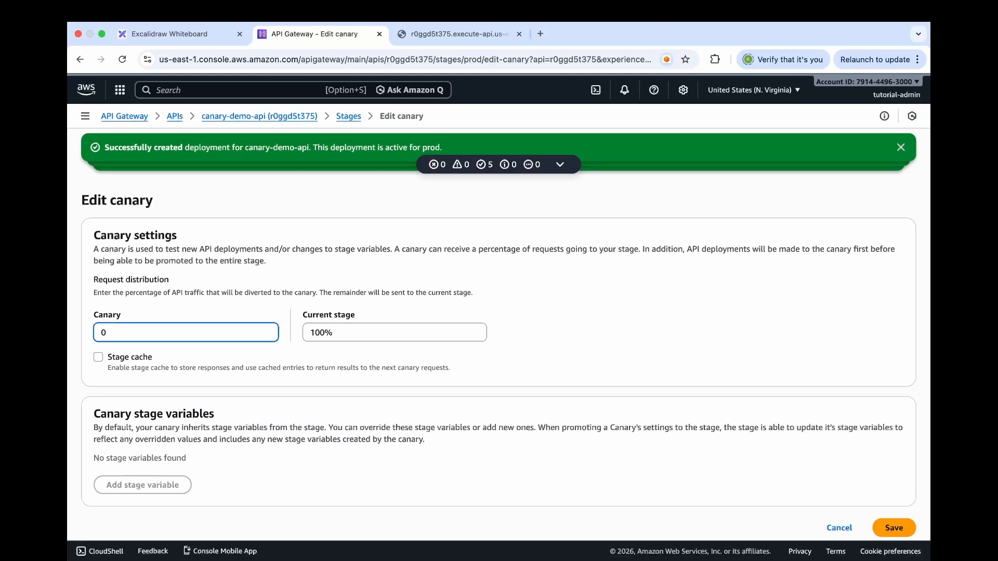
click(903, 527)
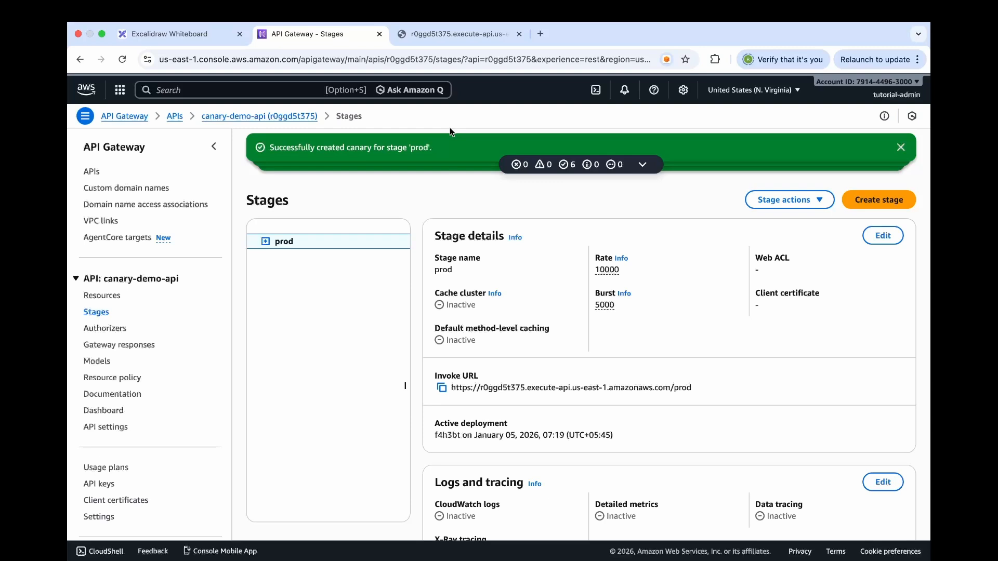
Switch to the prod /hello endpoint in the browser and reload it repeatedly to check which response is served without canary traffic
click(437, 34)
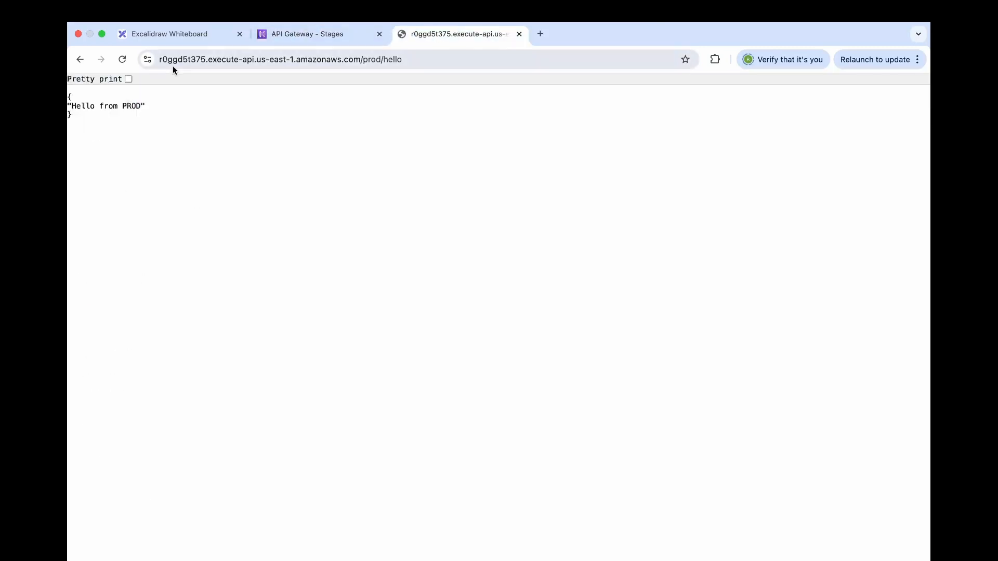
click(123, 60)
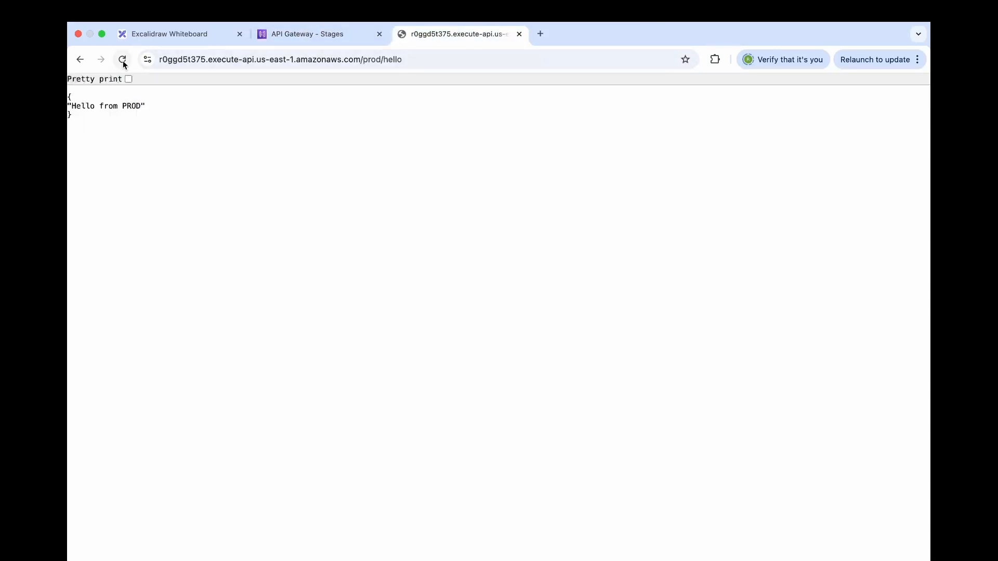
click(123, 61)
click(123, 61)
click(123, 61)
click(124, 61)
click(123, 61)
click(123, 61)
click(123, 61)
click(123, 61)
click(123, 61)
click(123, 61)
click(123, 61)
click(123, 61)
click(123, 61)
Go back to the API Gateway console and save the prod stage's canary request distribution as 50% canary, 50% current stage
click(322, 40)
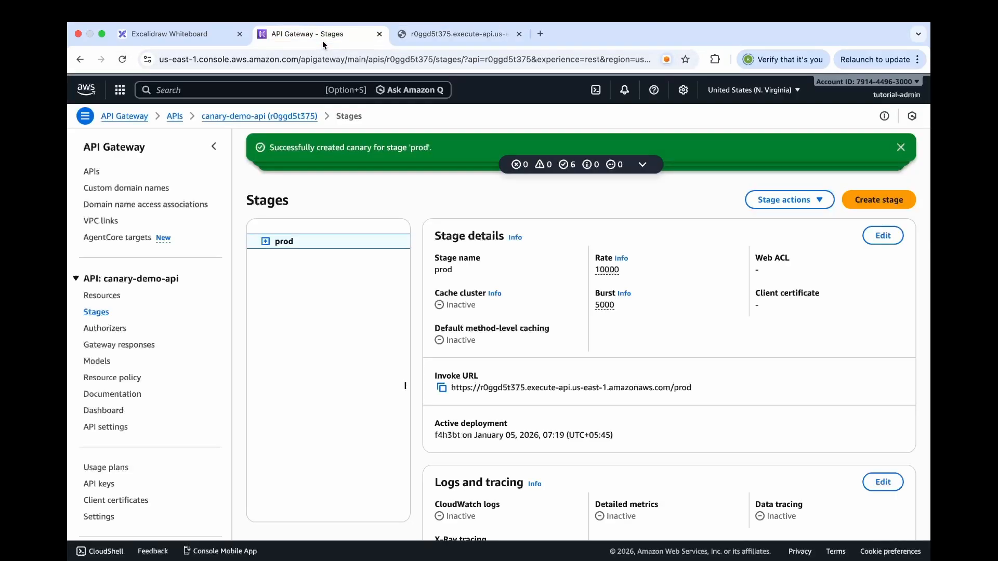
scroll(515, 433, down, 1)
scroll(515, 434, down, 5)
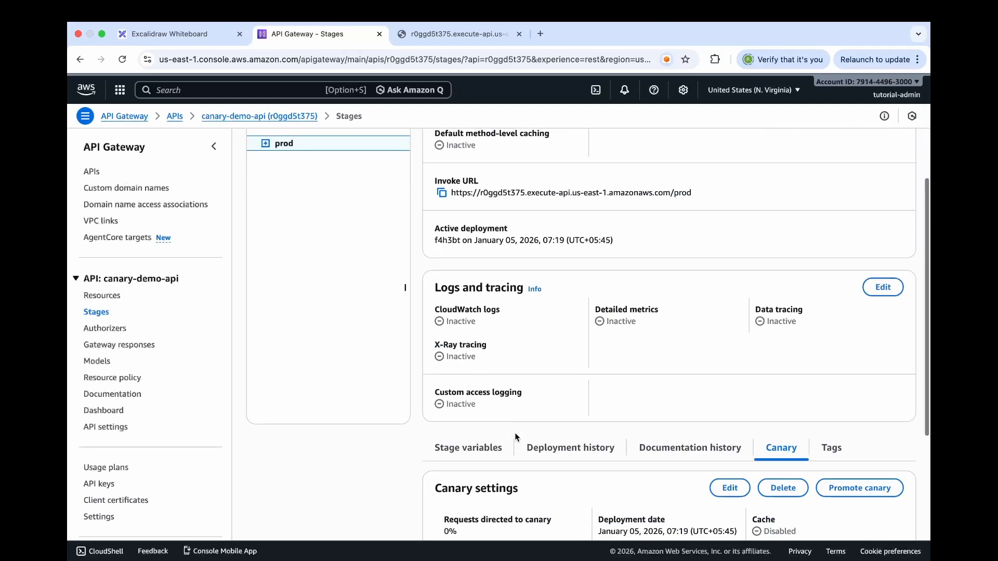
click(730, 413)
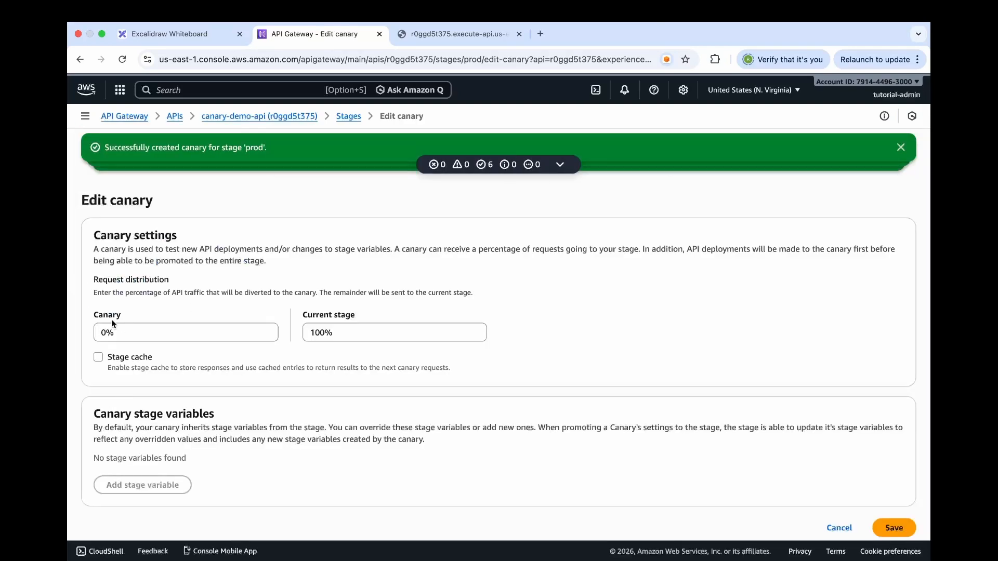
click(103, 332)
text(5)
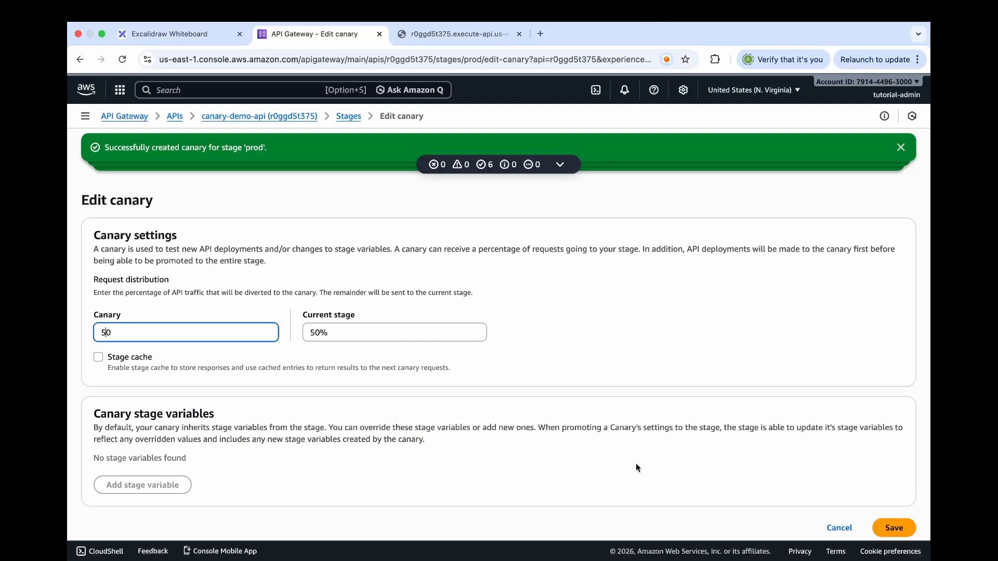
click(893, 528)
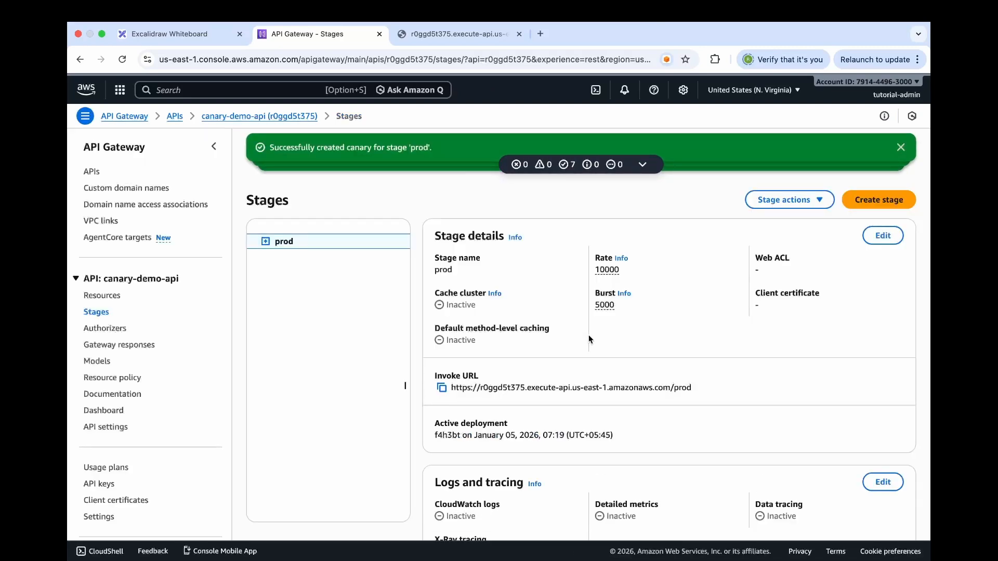
Promote the prod stage's canary, updating the stage with the canary's deployment and variables and setting the canary percentage to 0.0%
scroll(589, 338, down, 1)
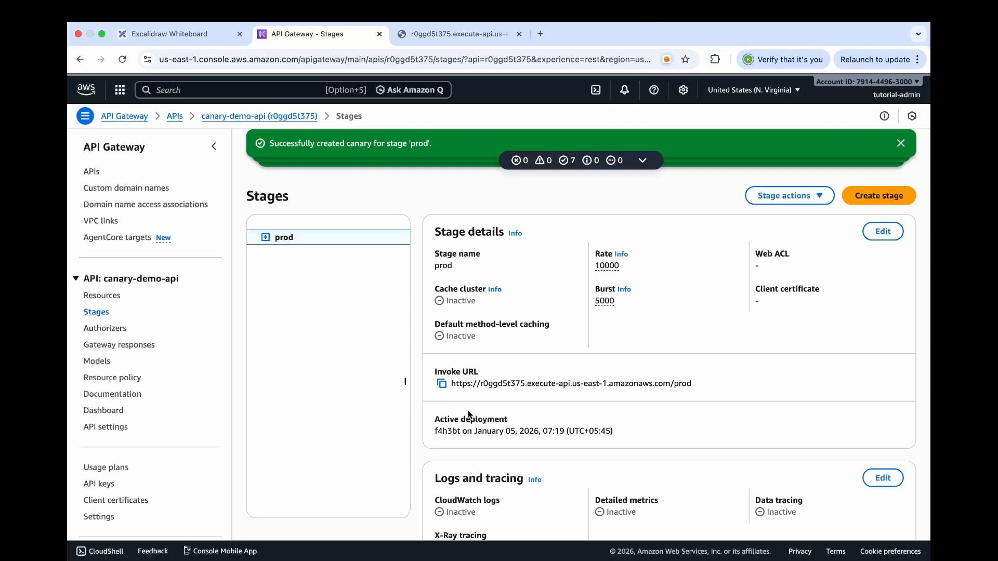
scroll(468, 410, down, 5)
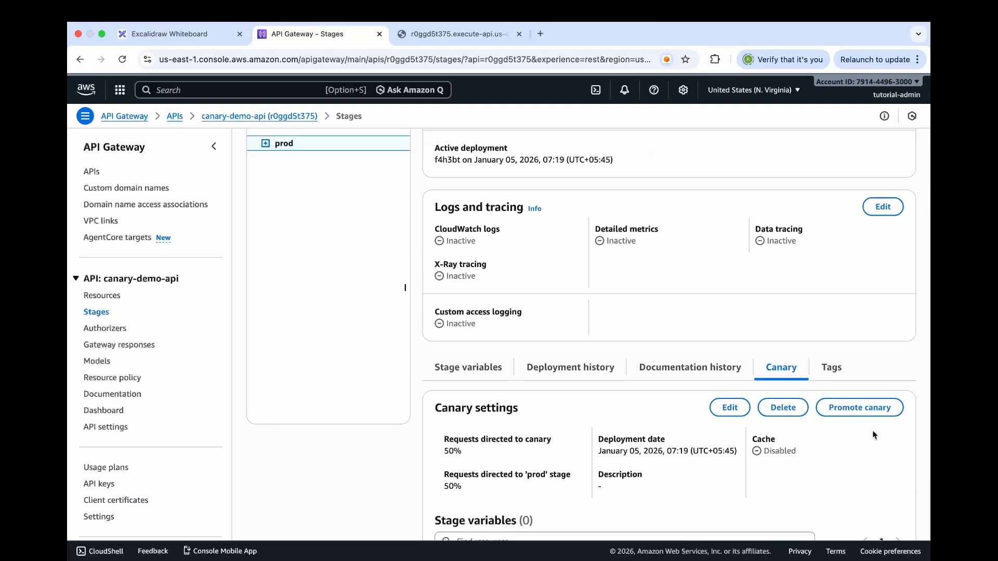
scroll(873, 436, down, 1)
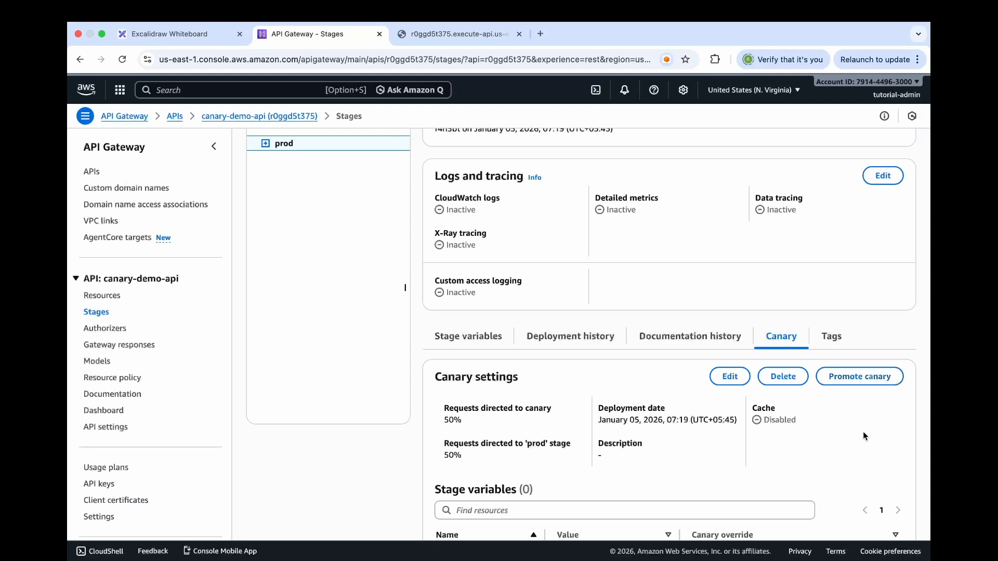
click(862, 382)
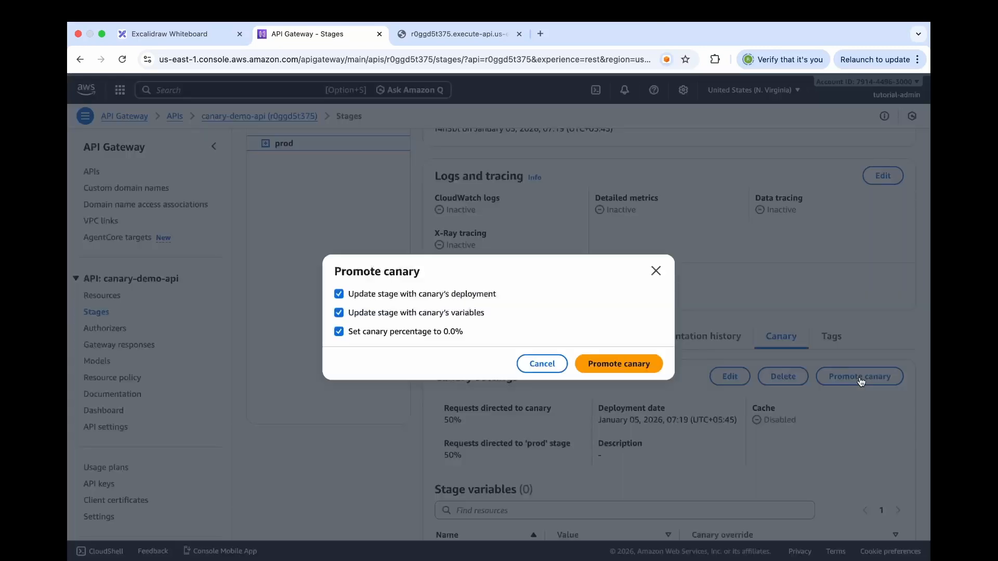
click(632, 374)
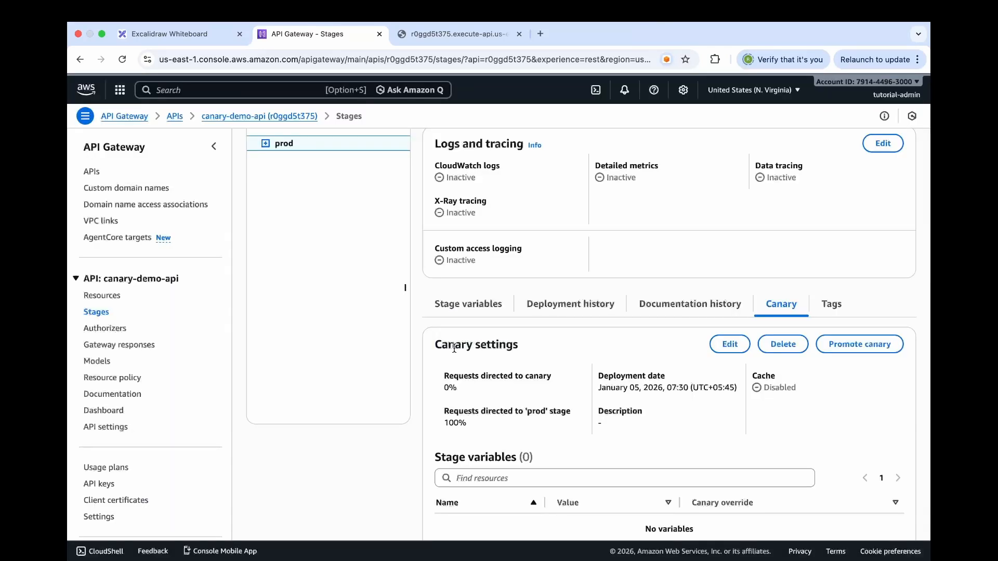
Highlight the Canary settings heading and the request percentages directed to the canary and the prod stage to review them
drag(434, 345, 519, 346)
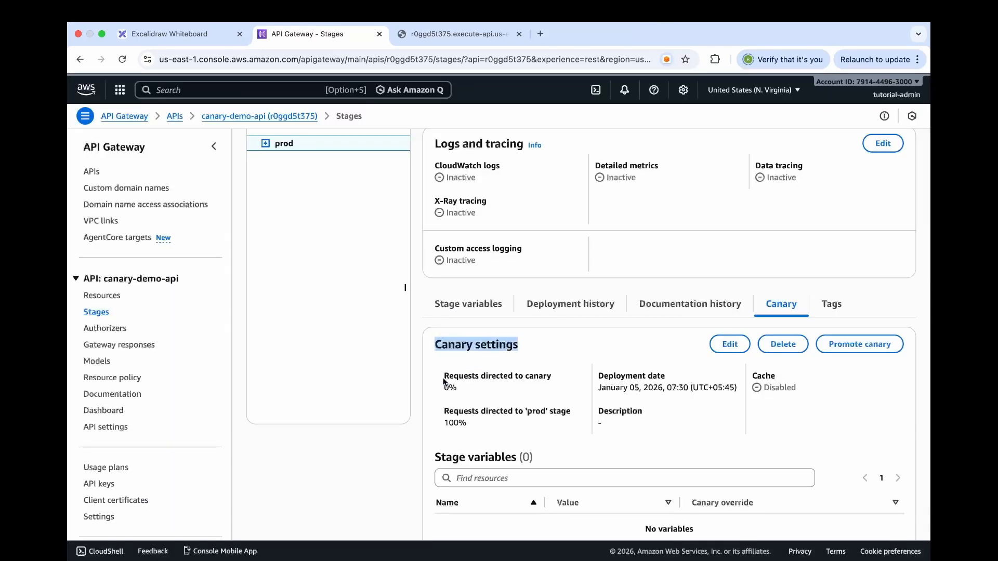
drag(443, 376, 558, 374)
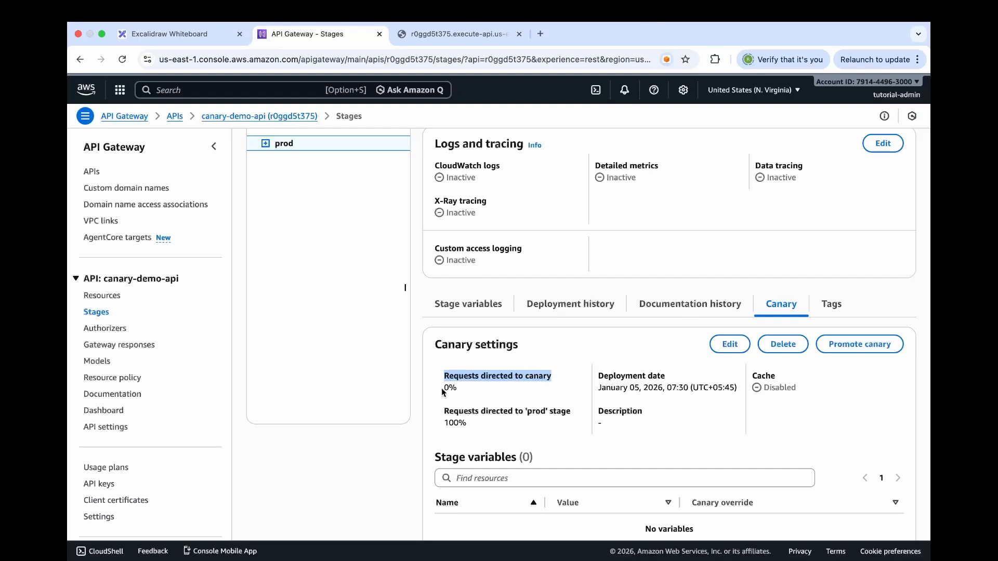
drag(443, 389, 476, 392)
click(477, 392)
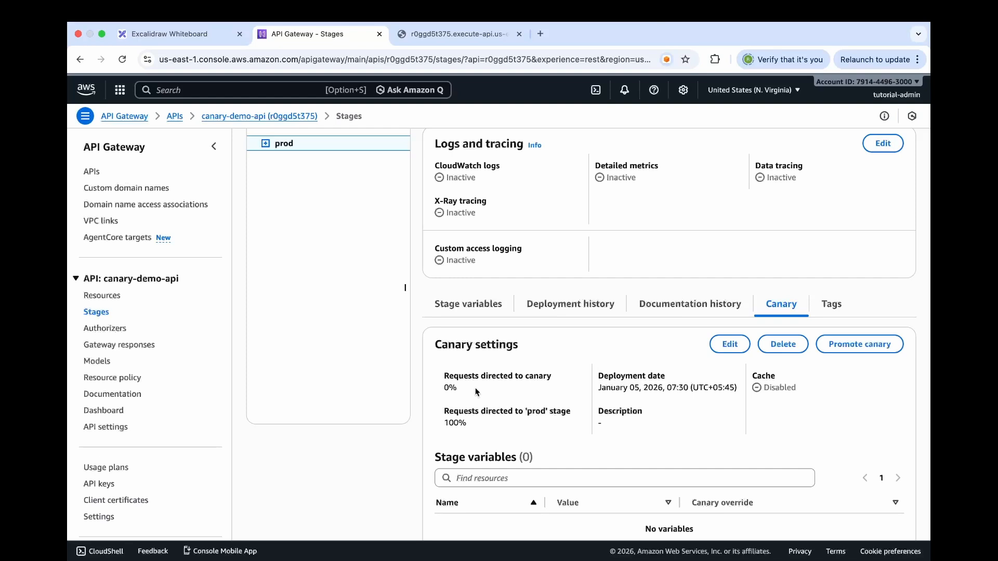
drag(444, 407, 487, 424)
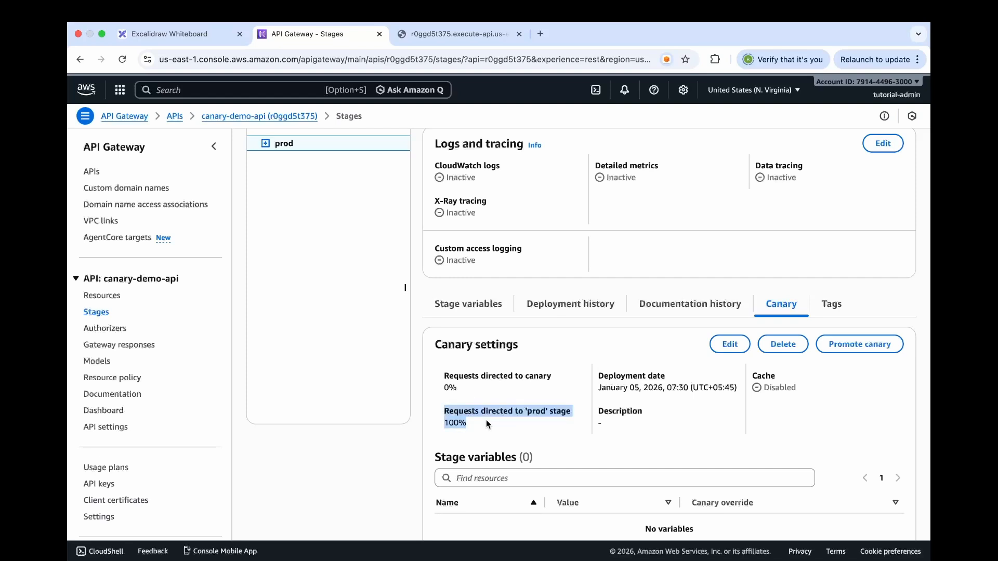
click(523, 383)
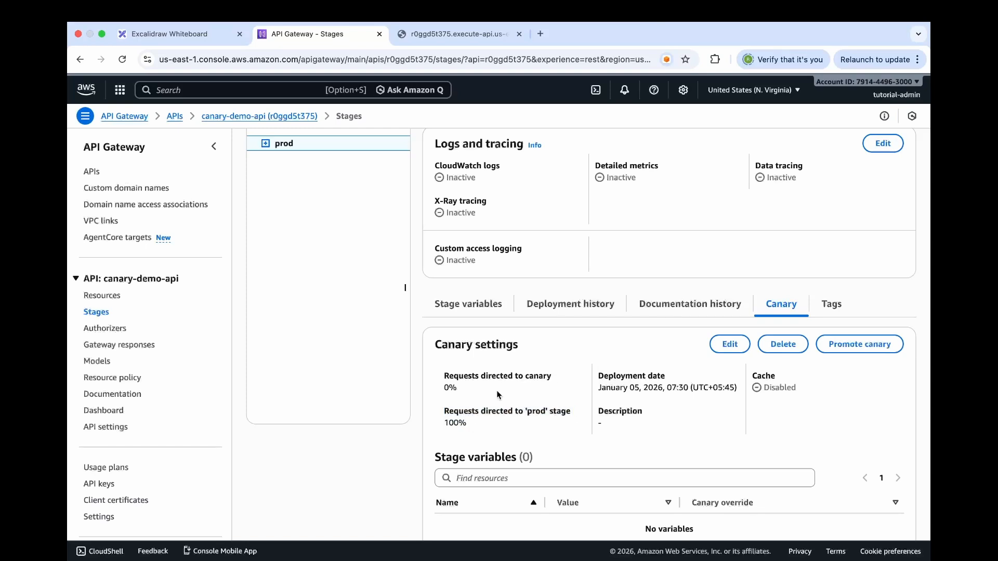
Switch to the prod /hello endpoint in the browser and reload it to check the response after the promotion
click(432, 37)
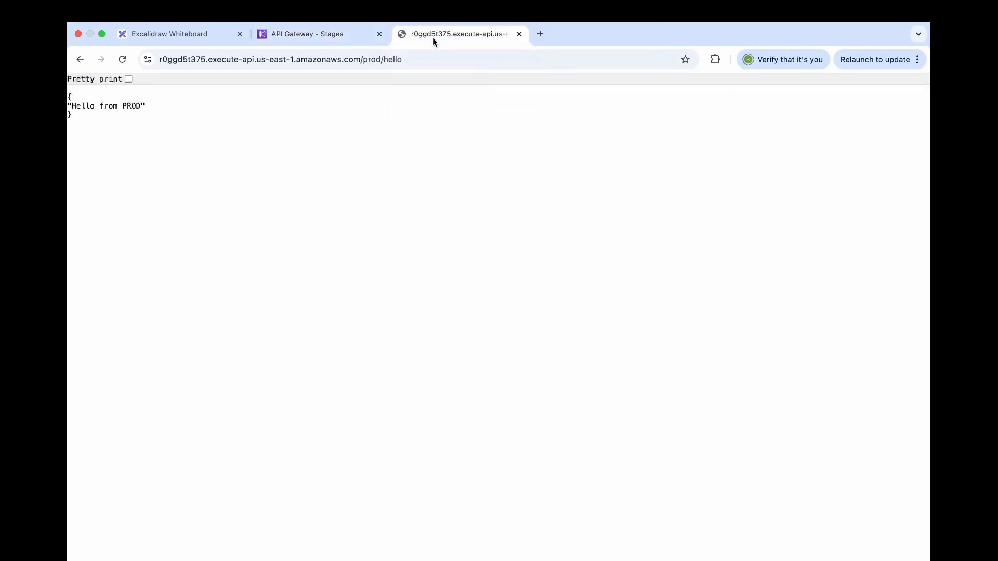
click(126, 62)
click(126, 61)
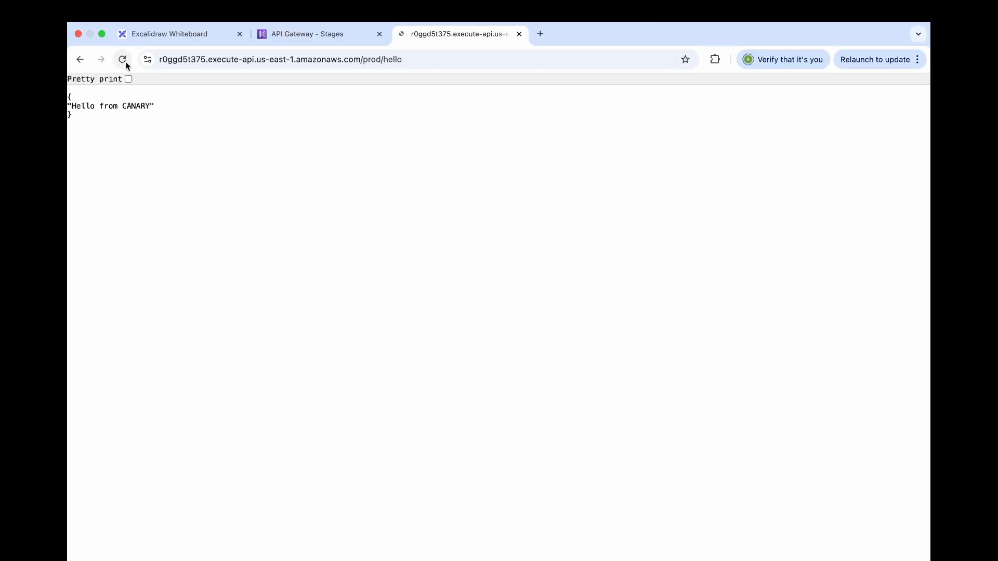